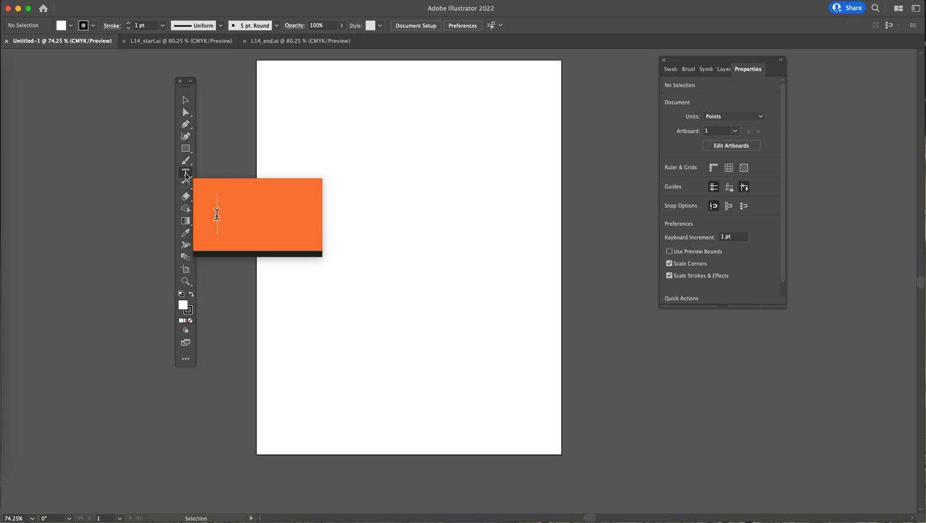
- Place a point type object with placeholder text near the artboard's upper-left corner using the Type tool
click(187, 175)
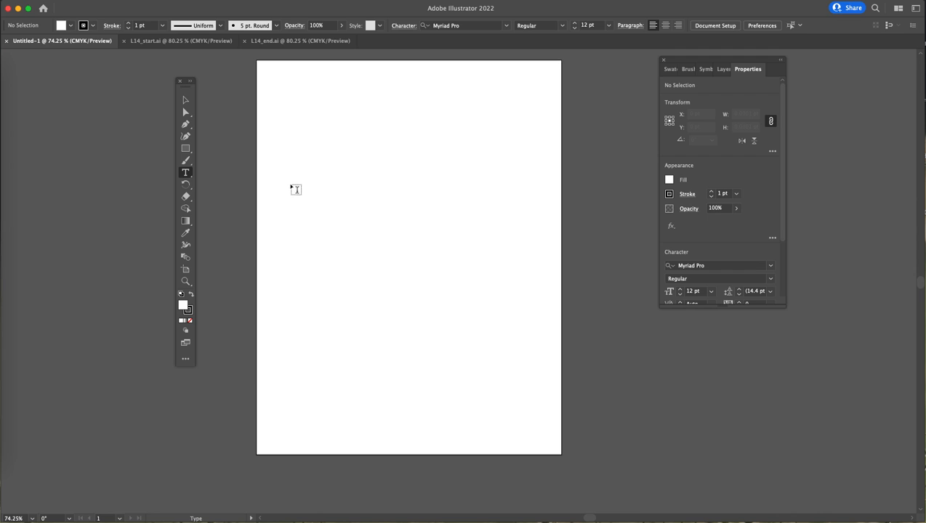
click(192, 176)
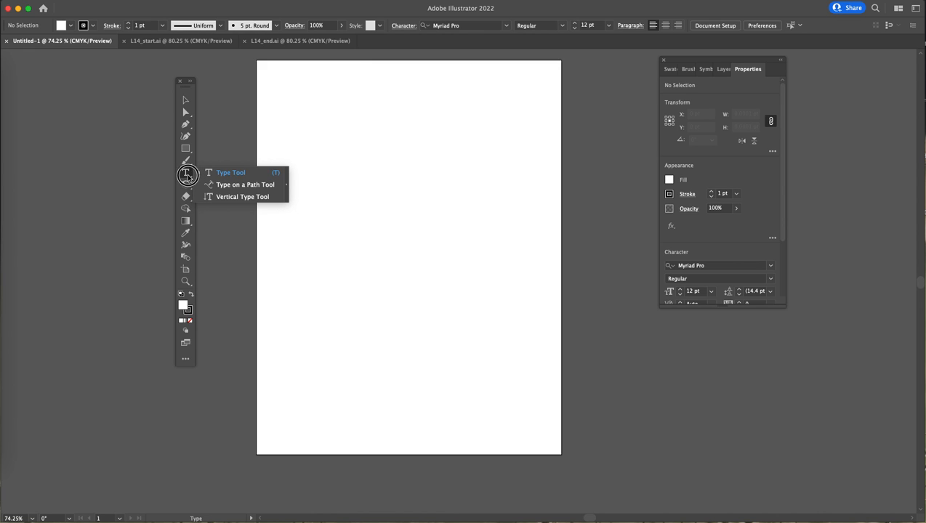
click(186, 176)
click(302, 100)
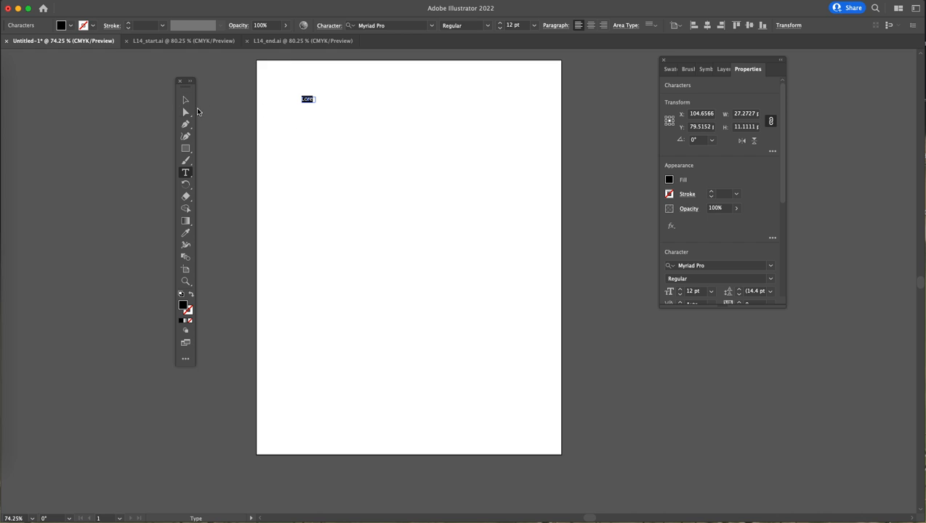
- Resize the text object's bounding box to about 137 × 46 pt
click(185, 102)
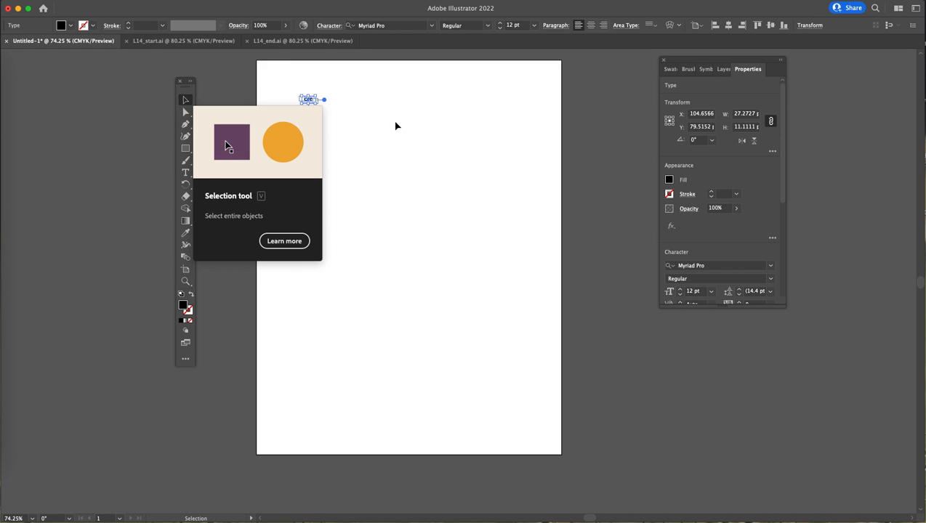
drag(318, 102, 371, 120)
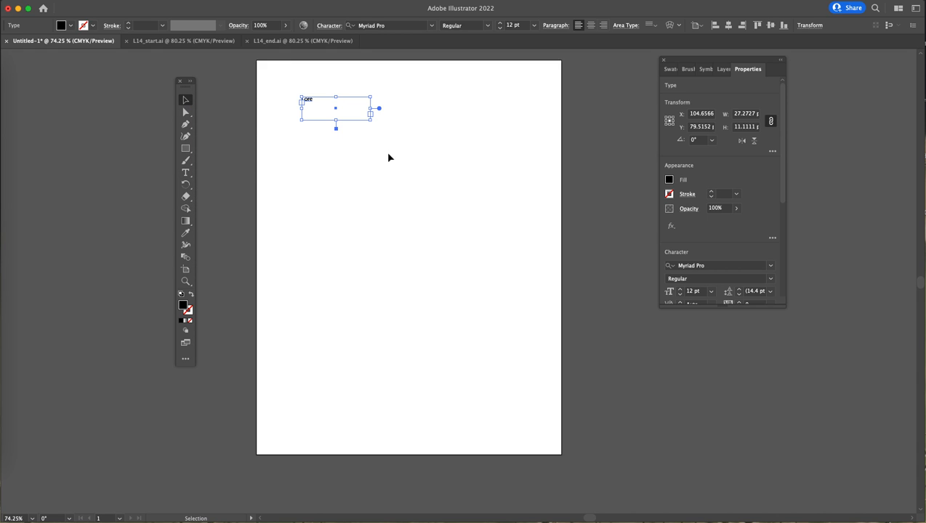
click(326, 88)
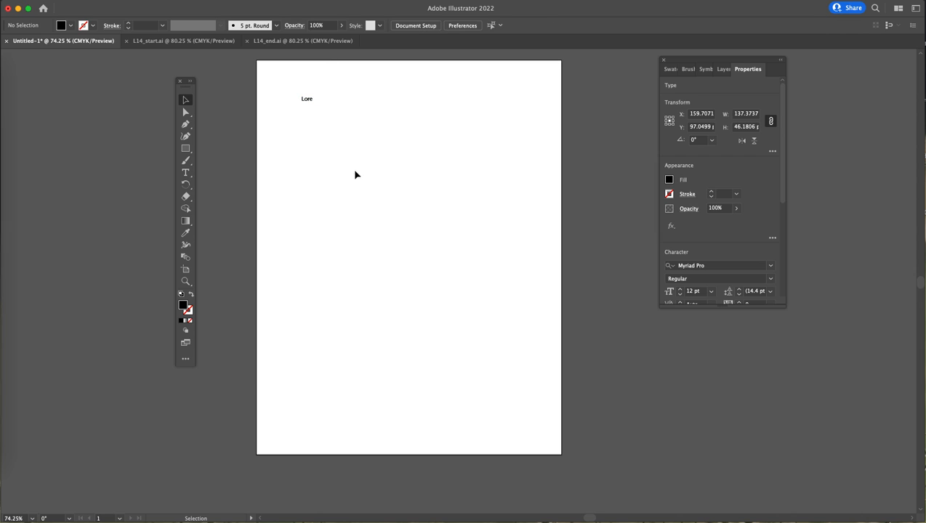
click(336, 119)
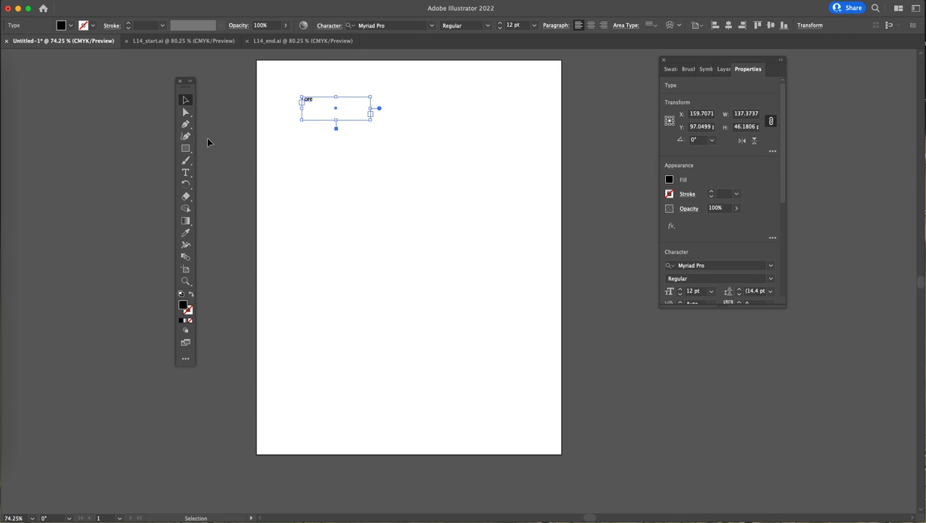
click(335, 192)
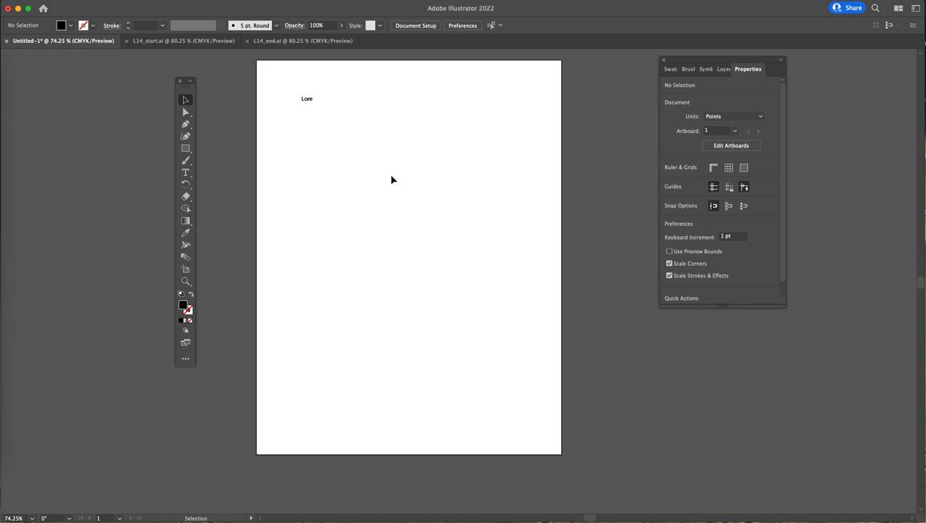
- Draw an area text box filled with placeholder text and resize it to about 225 × 430 pt
key(t)
drag(292, 125, 492, 251)
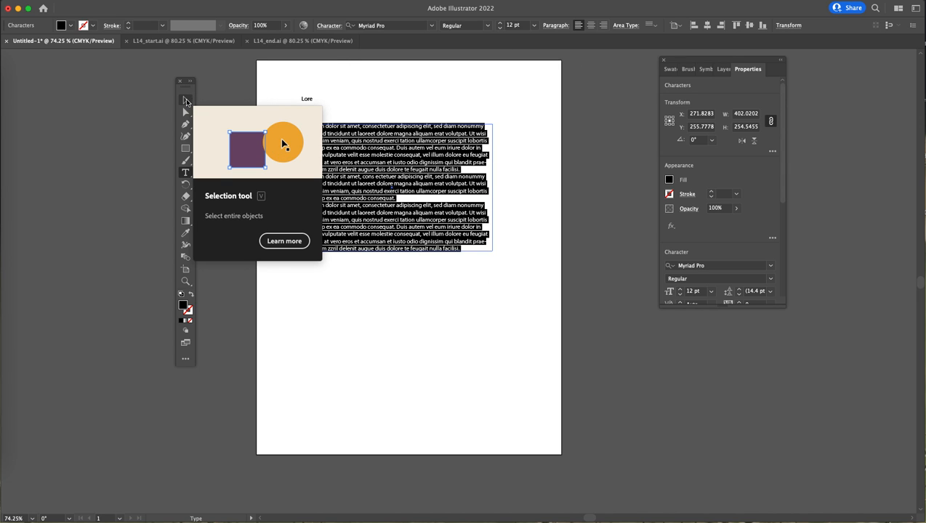
click(186, 102)
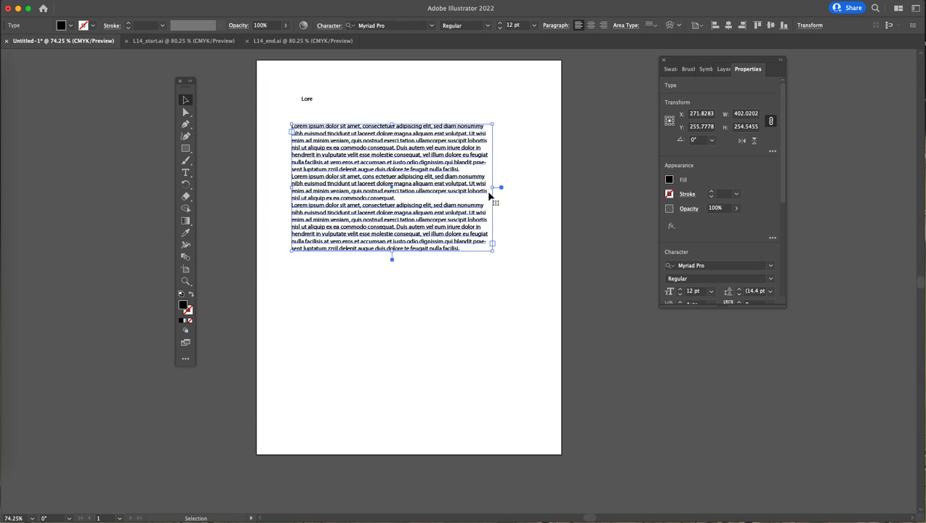
mouse_move(495, 187)
mouse_down()
mouse_move(432, 184)
mouse_move(519, 190)
mouse_move(438, 186)
mouse_move(501, 186)
mouse_up()
drag(396, 254, 396, 336)
drag(502, 230, 404, 228)
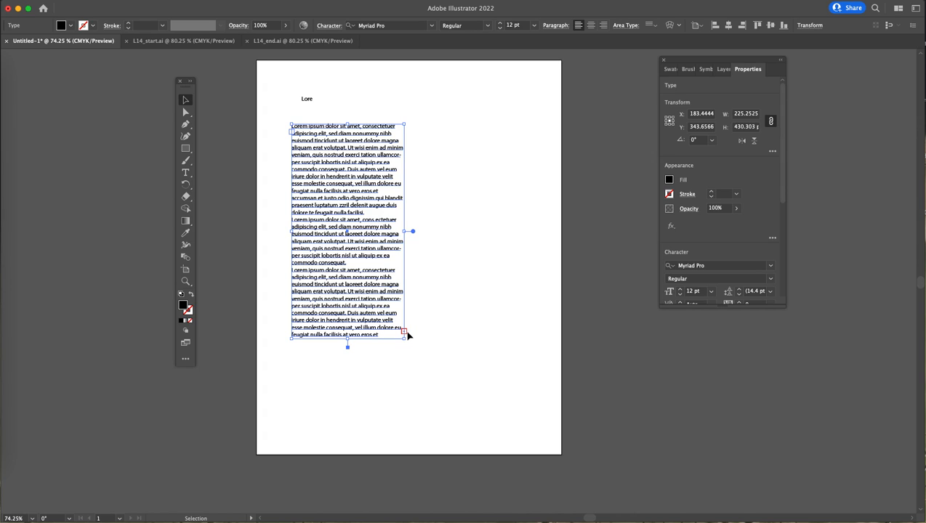
- Thread the overflow text into a new linked text box beside the first one
click(405, 332)
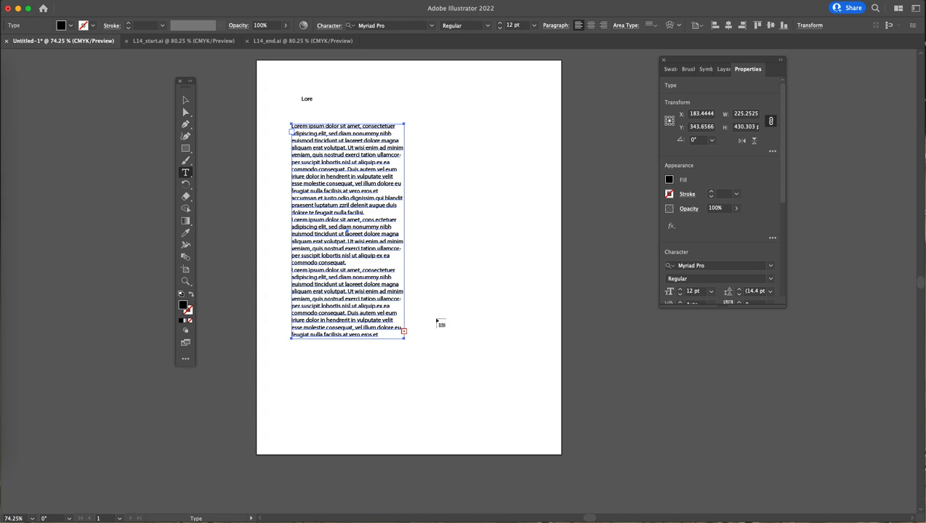
click(432, 125)
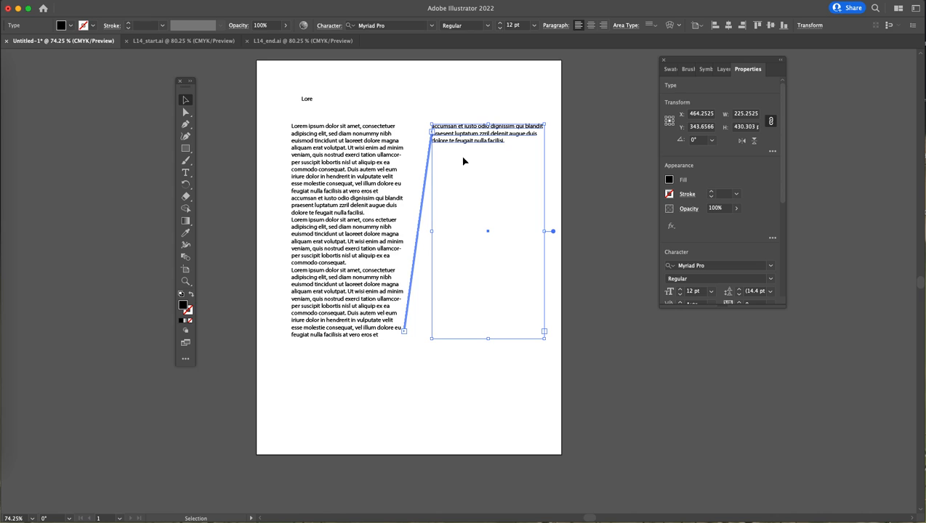
- Shorten the first text box to about 244 pt high so more text flows into the linked box
click(361, 334)
drag(348, 339, 345, 244)
- Delete both linked text boxes
click(503, 181)
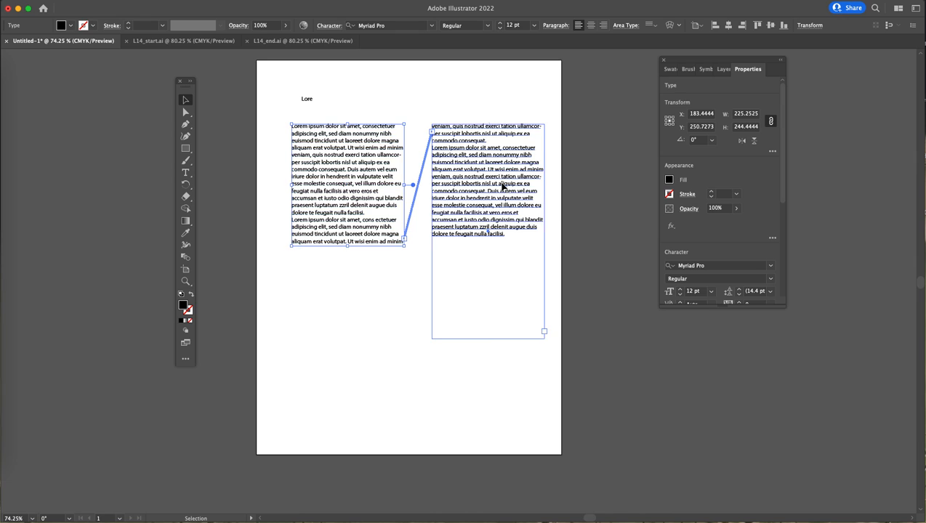
key(Delete)
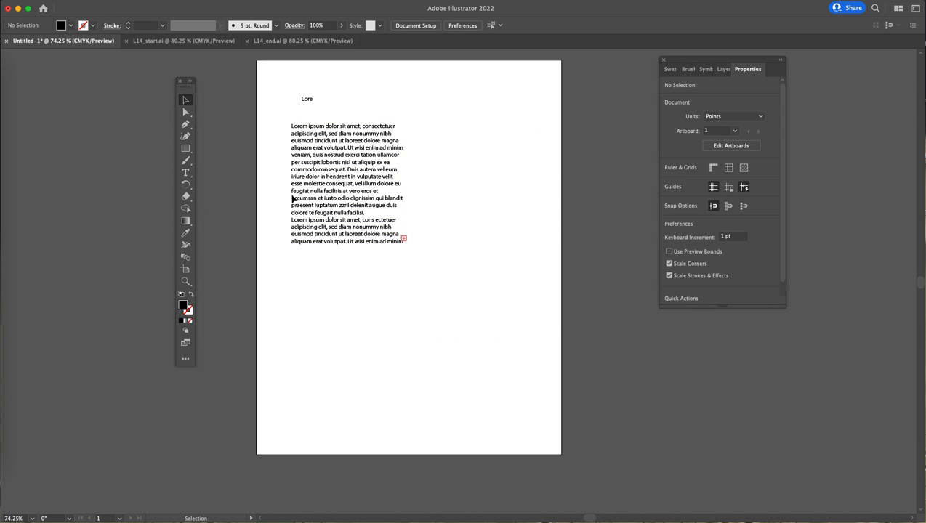
click(373, 178)
key(Delete)
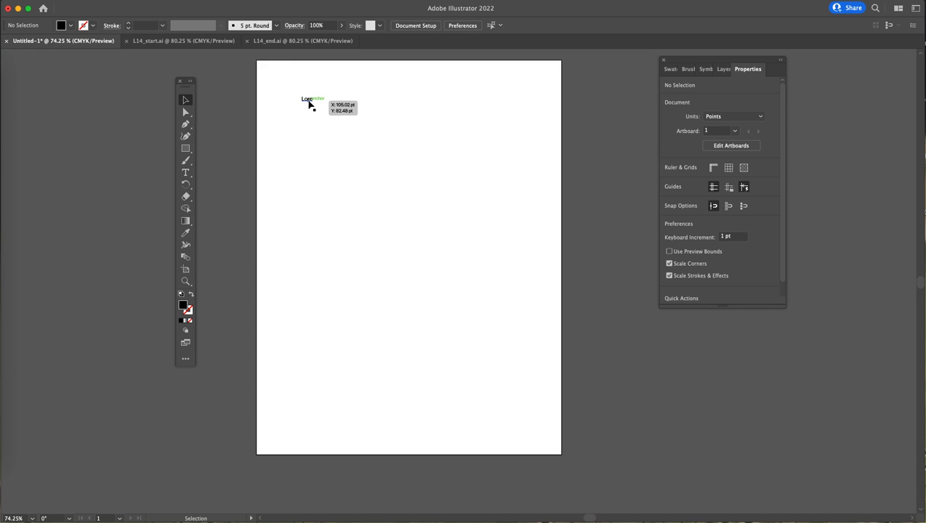
- Move the short text object slightly lower on the artboard
drag(307, 100, 302, 112)
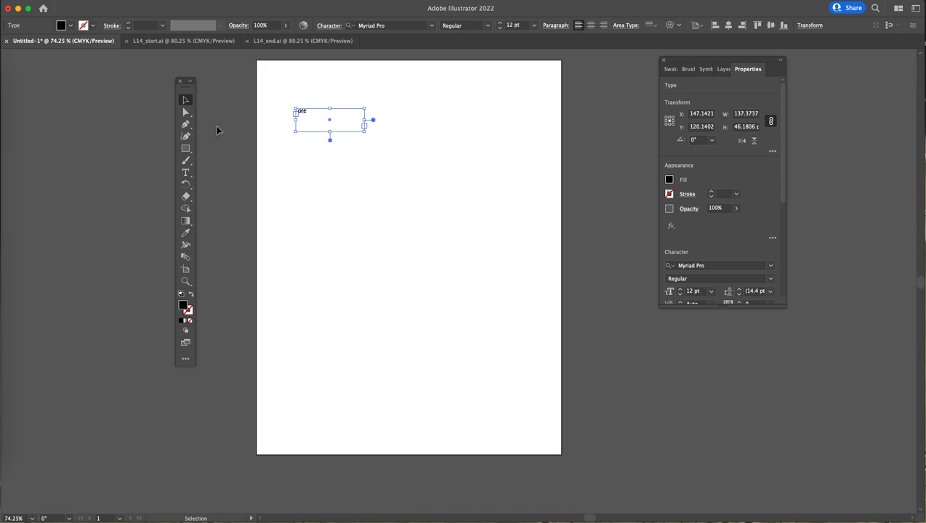
- Draw a wavy four-point curve across the middle of the artboard with the Pen tool
click(185, 125)
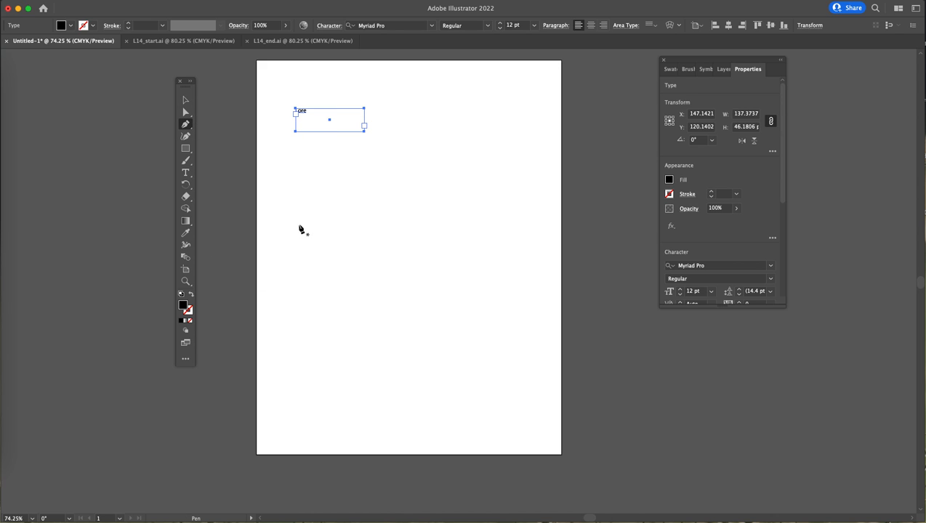
drag(290, 228, 304, 221)
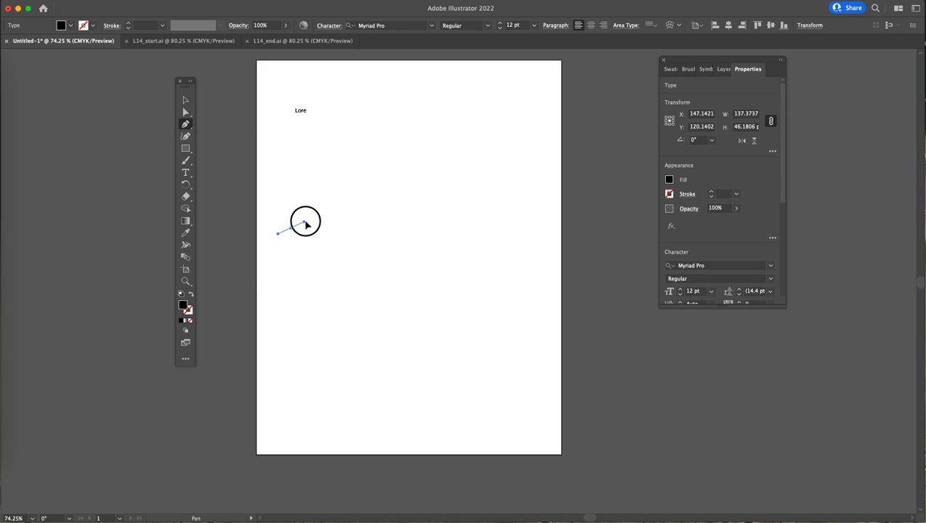
drag(359, 200, 392, 202)
drag(458, 238, 495, 250)
drag(525, 218, 540, 208)
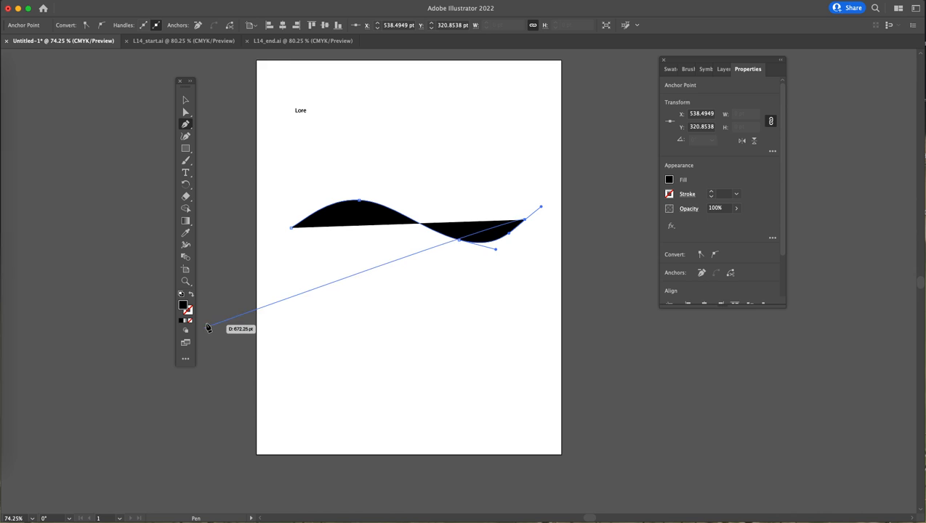
super+click(355, 269)
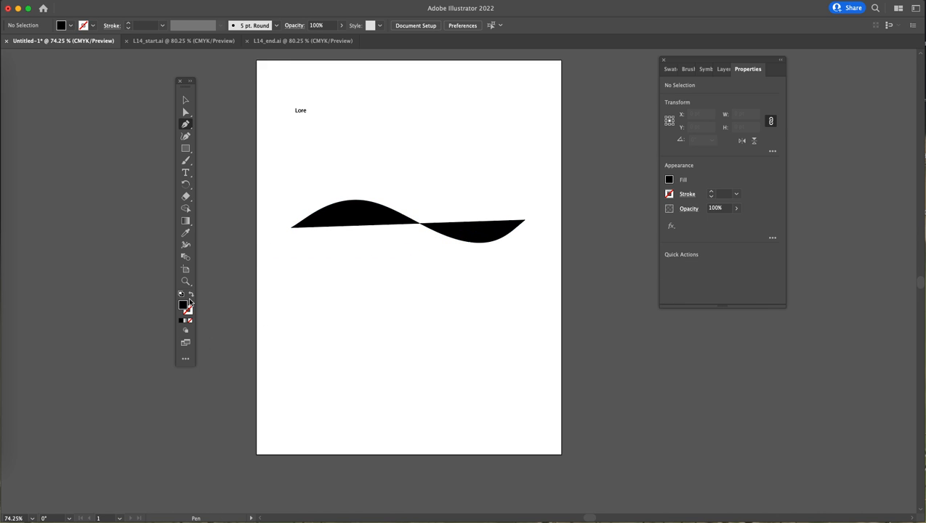
- Swap fill and stroke on the curve so it has a 1 pt black stroke and no fill
click(191, 297)
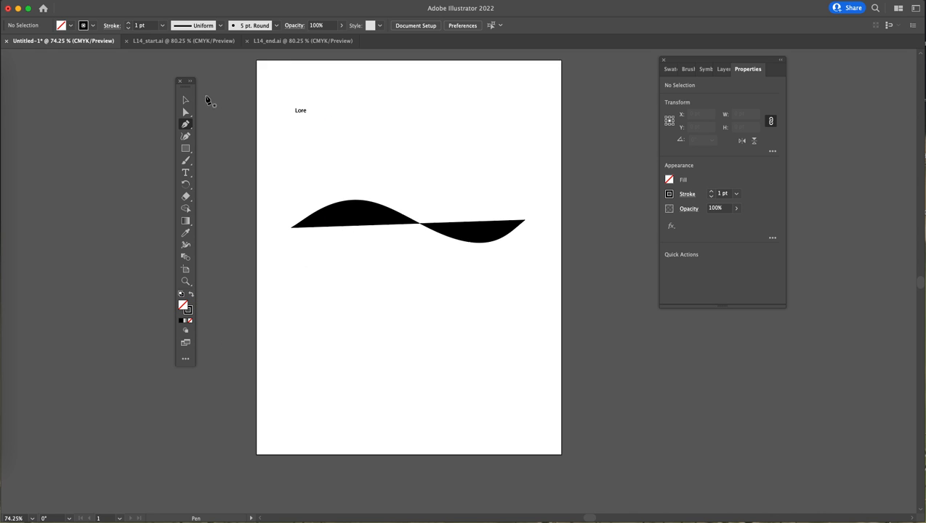
click(186, 99)
click(376, 231)
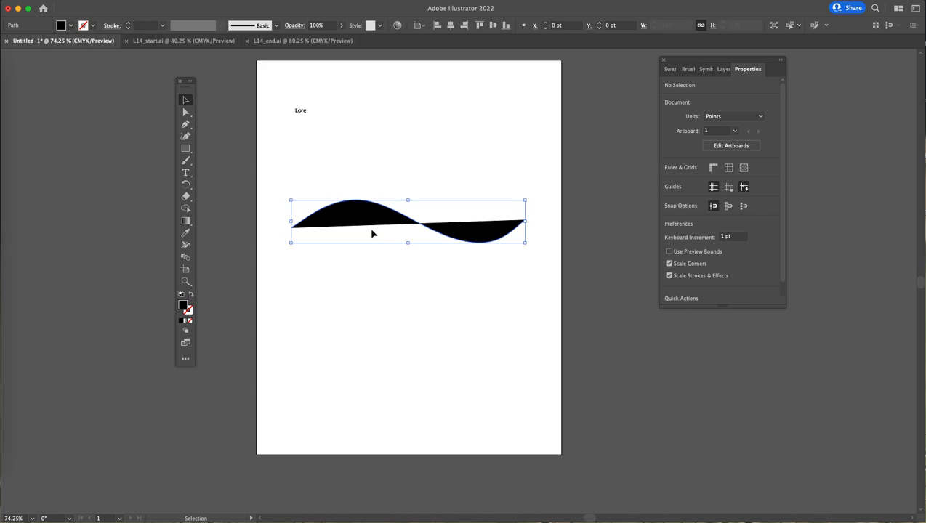
click(192, 295)
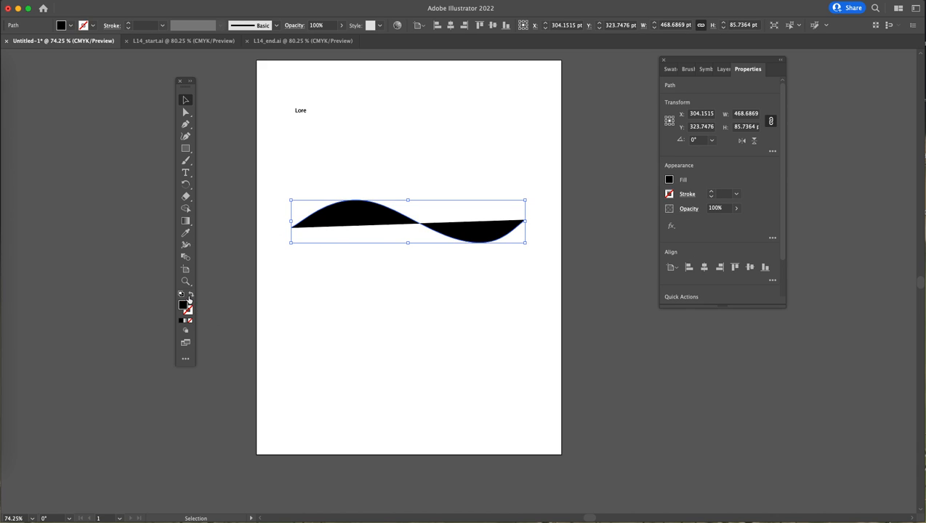
click(410, 280)
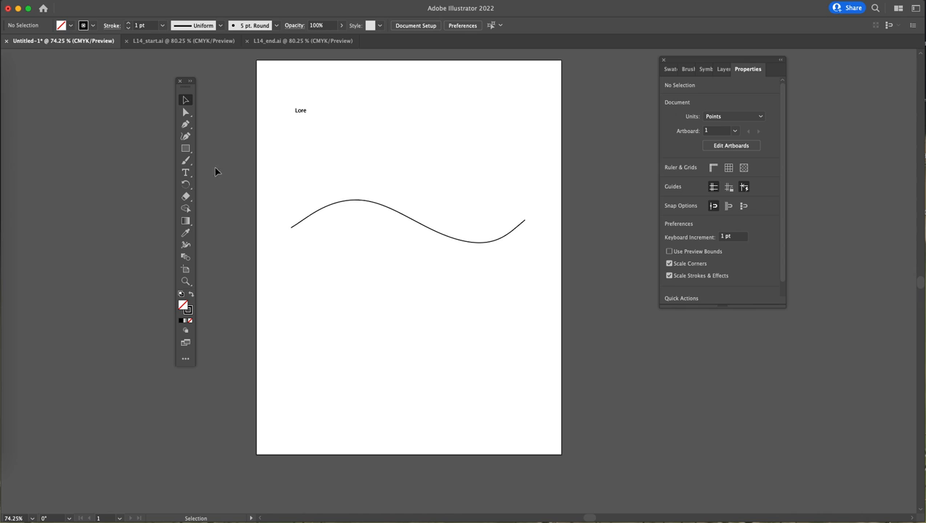
- Add placeholder text along the curve with the Type on a Path tool
click(186, 173)
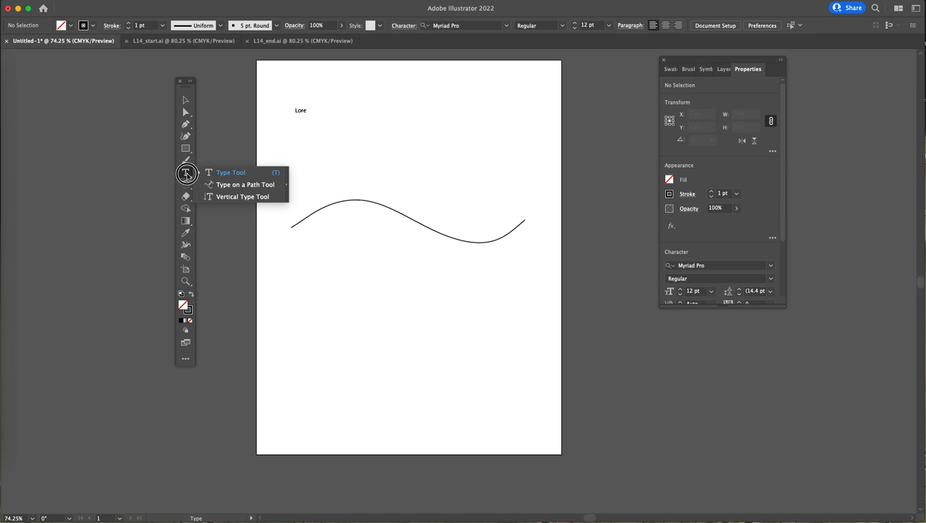
click(240, 185)
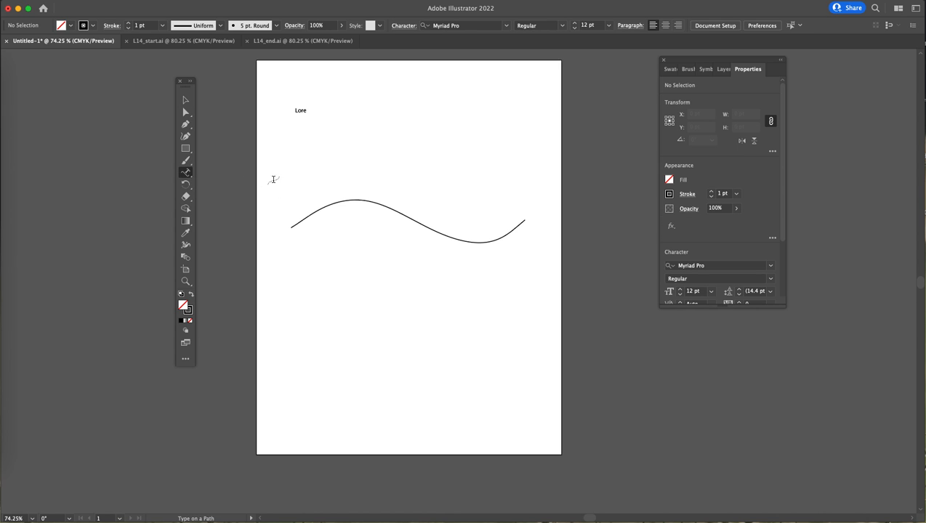
click(317, 207)
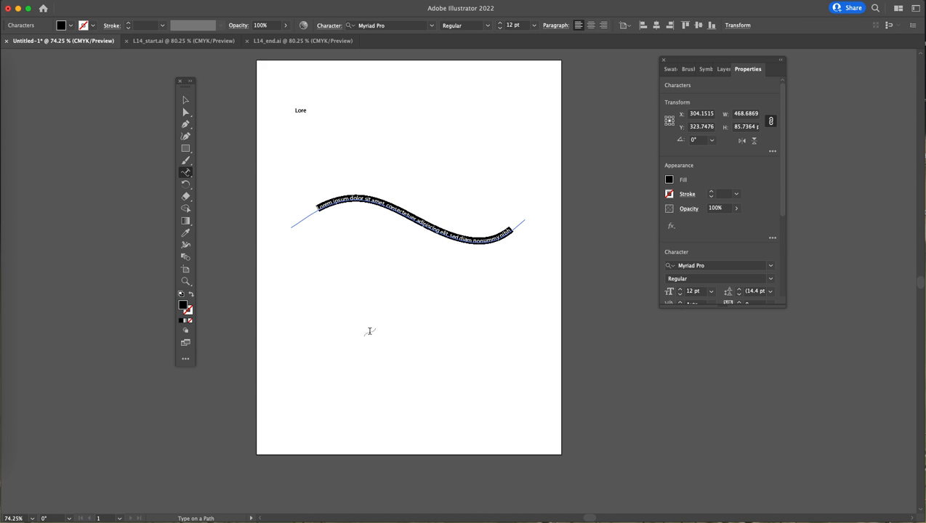
click(186, 100)
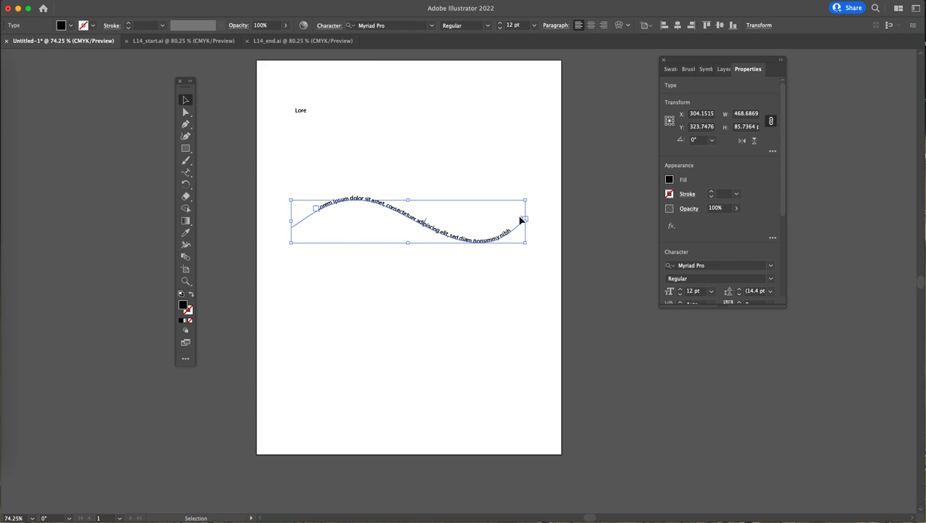
- Move the path text's start bracket closer to the beginning of the curve
click(186, 112)
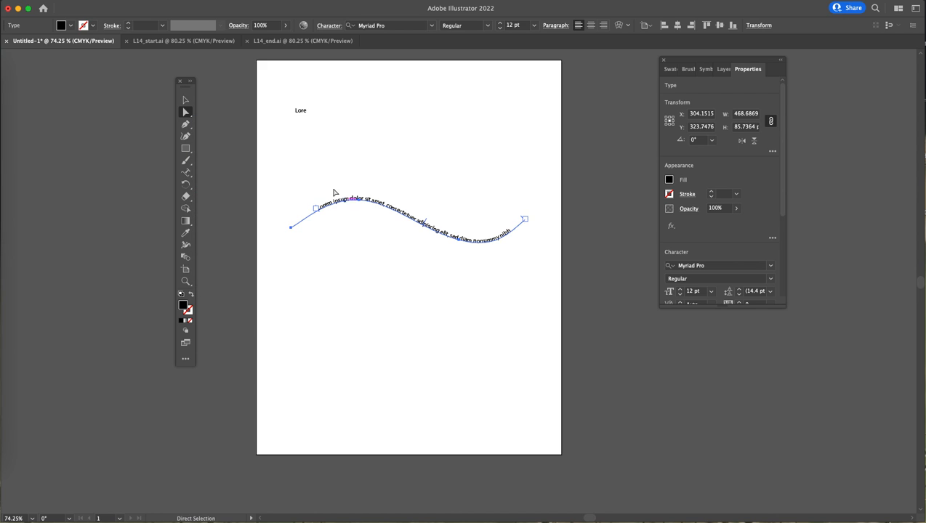
key(space)
drag(307, 199, 451, 290)
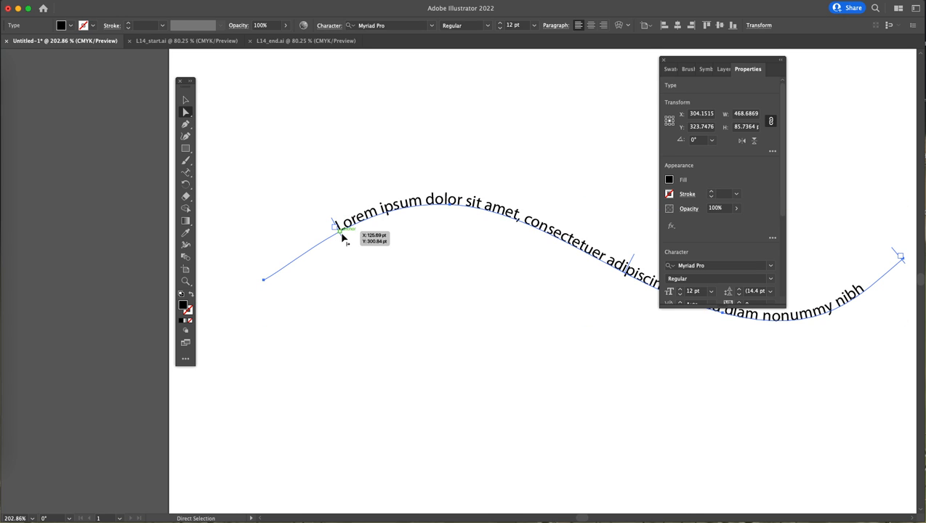
drag(341, 236, 291, 268)
key(t)
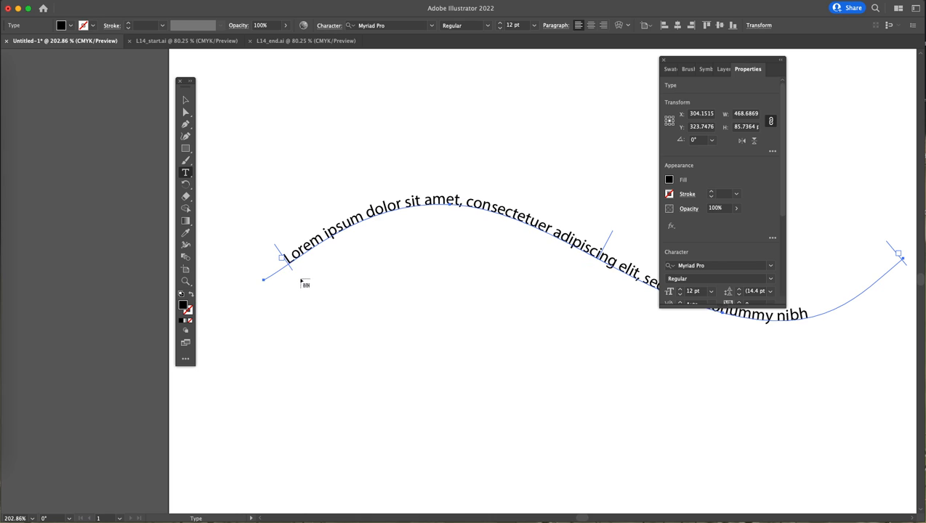
click(187, 101)
click(186, 112)
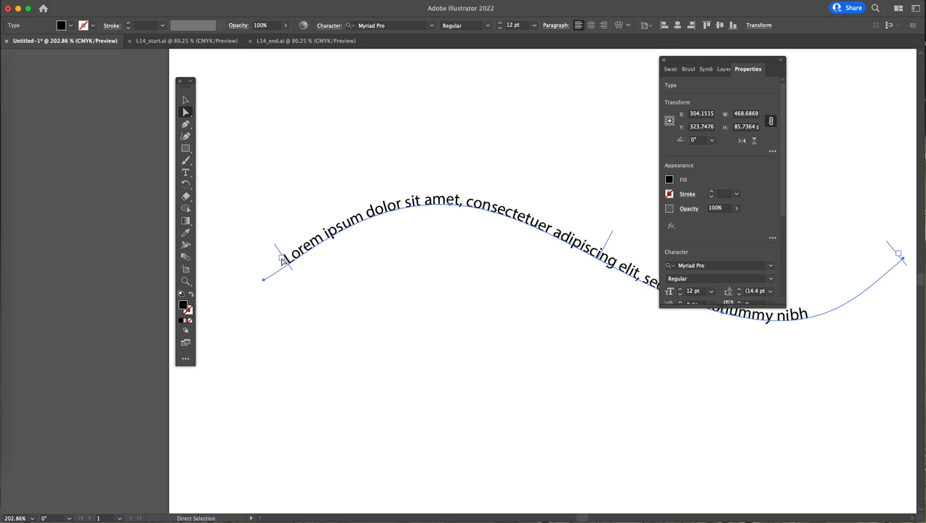
mouse_move(292, 264)
mouse_down()
mouse_move(306, 281)
mouse_move(290, 195)
mouse_move(349, 296)
mouse_move(283, 246)
mouse_move(277, 253)
mouse_move(370, 234)
mouse_move(275, 250)
mouse_move(280, 256)
mouse_up()
- Flip the path text to the other side of the curve, then flip it back
drag(719, 59, 811, 28)
drag(606, 248, 596, 266)
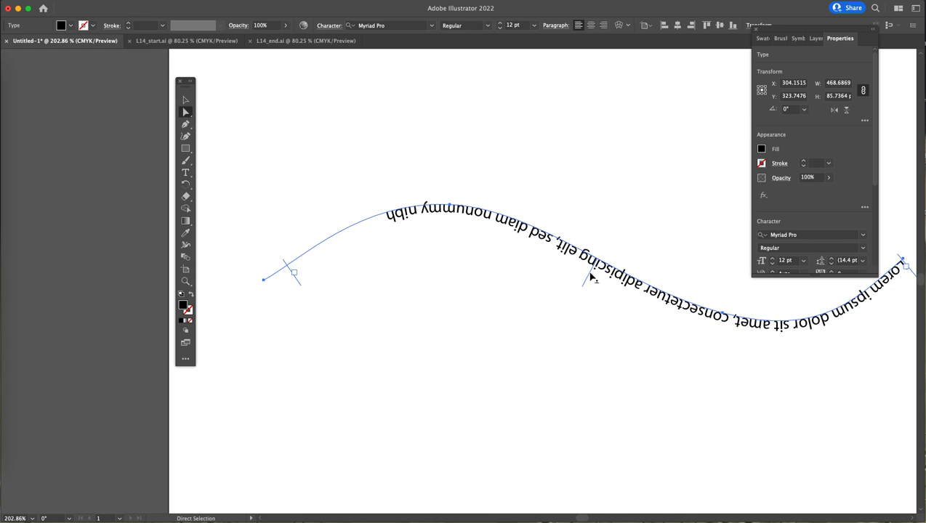
drag(591, 278, 606, 249)
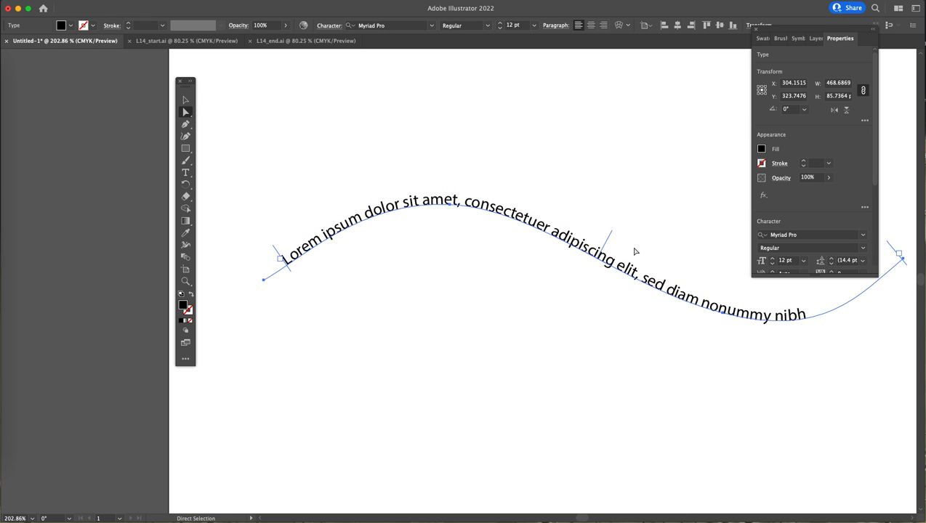
- Draw a circle about 220 pt wide on the artboard below the curved path text
drag(186, 149, 218, 159)
key(super+0)
drag(410, 324, 534, 450)
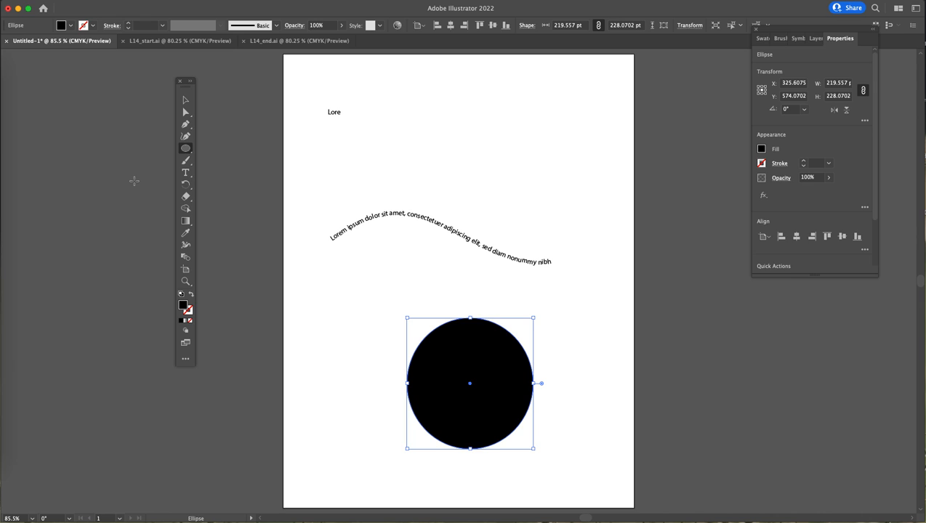
- Try to add type on a path to the filled circle with the Type on a Path tool
drag(186, 172, 230, 187)
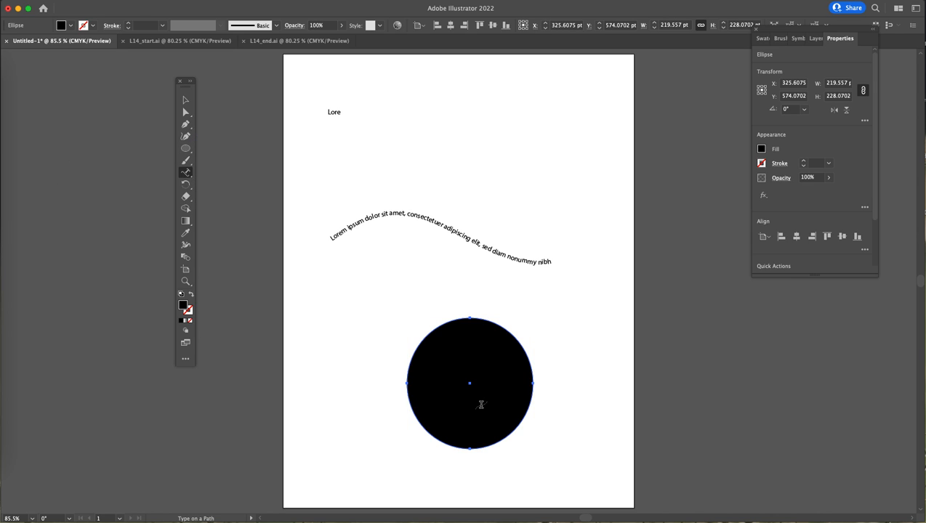
click(437, 436)
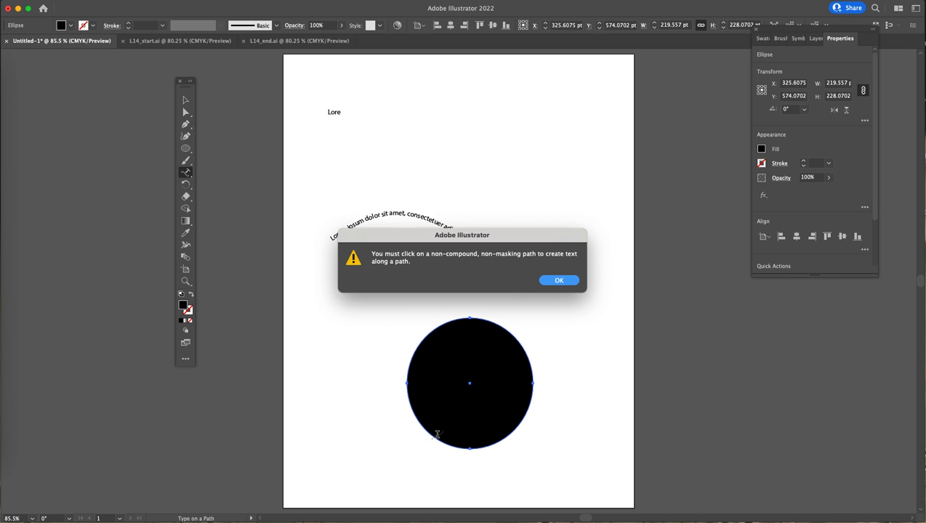
click(558, 282)
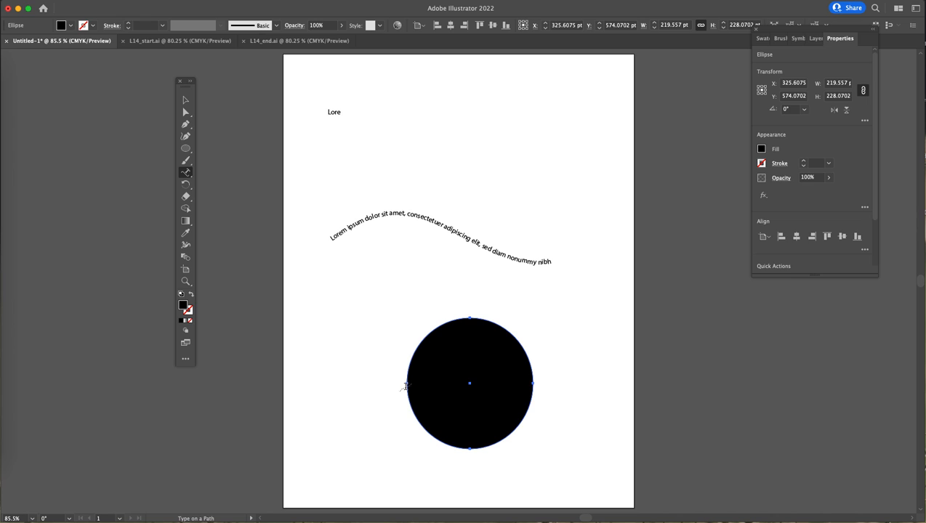
- Swap the circle's fill and stroke, then add placeholder type along the circle's path
click(191, 296)
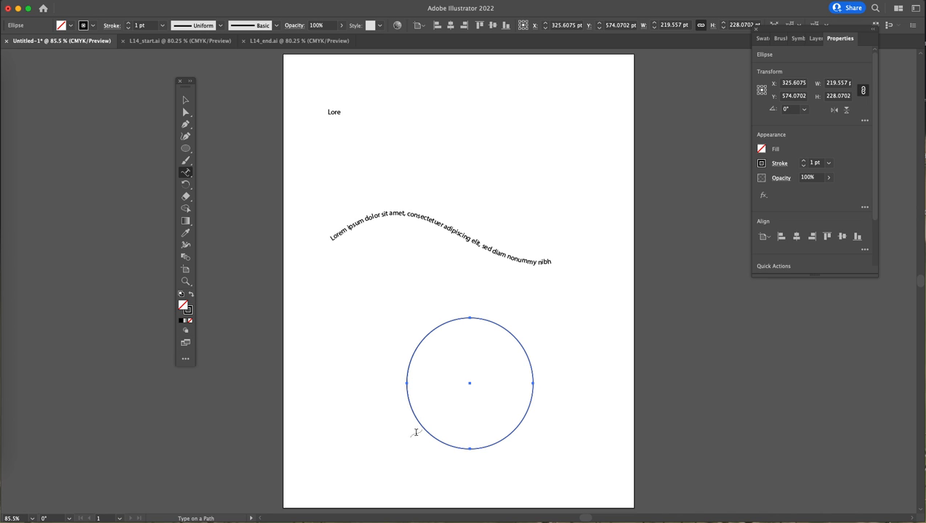
click(419, 422)
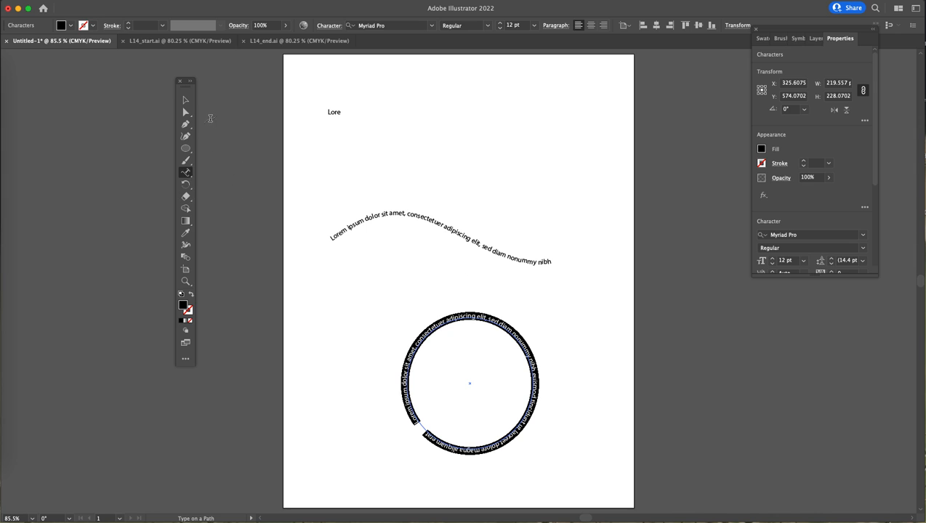
- Replace the placeholder text on the circle with "Illustrator Rocks"
click(186, 112)
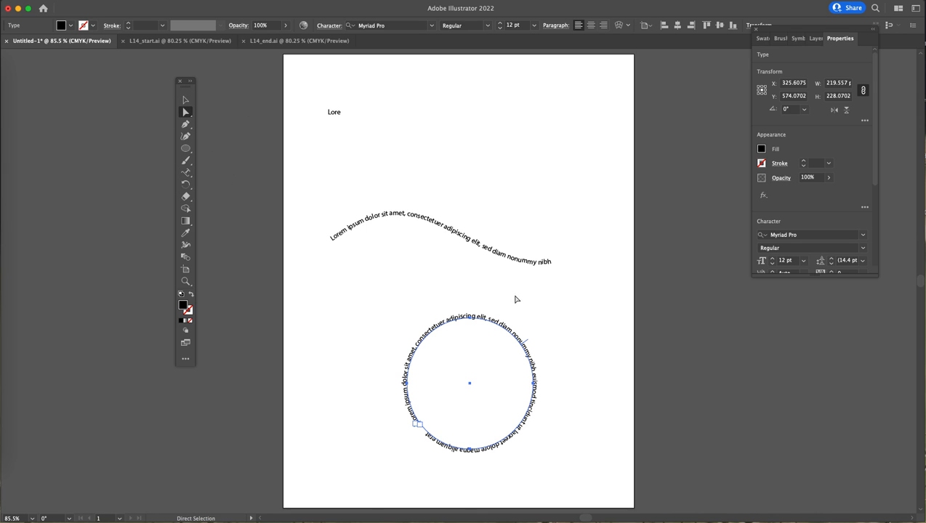
drag(185, 173, 223, 175)
drag(500, 325, 390, 401)
key(super+a)
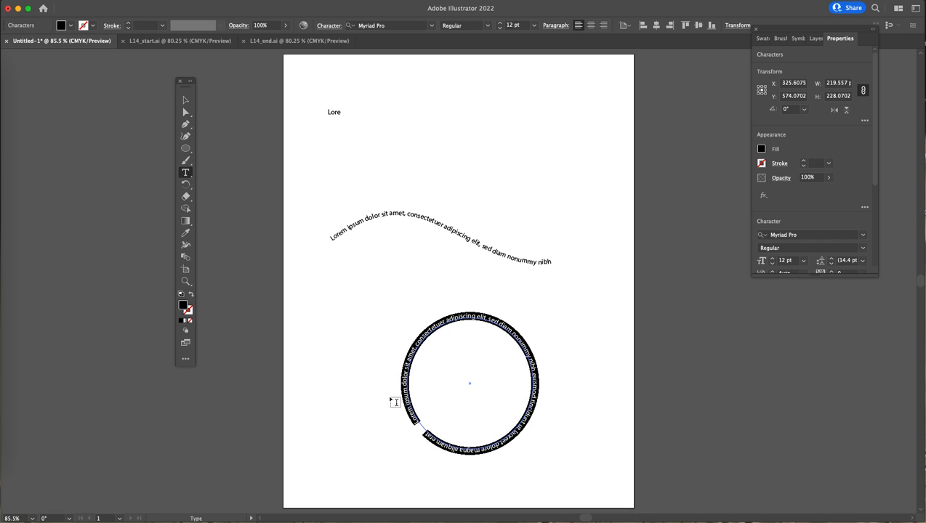
key(BackSpace)
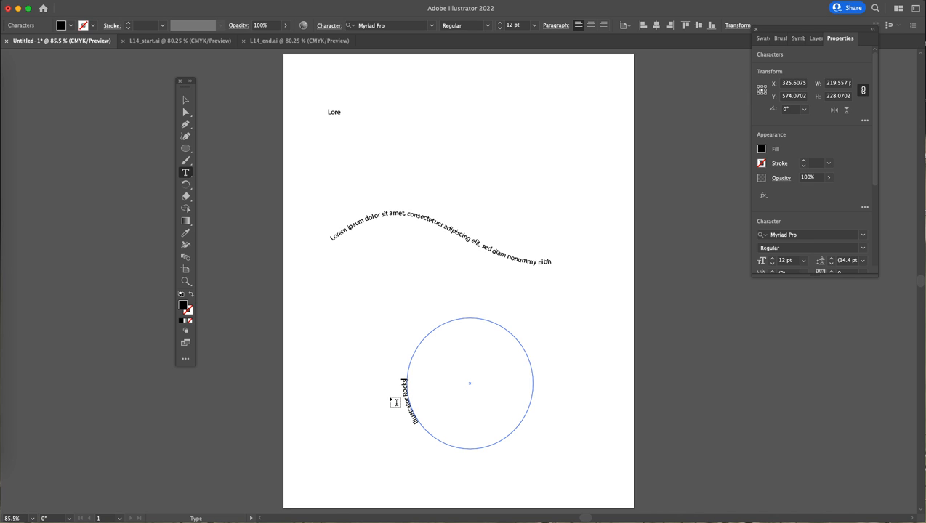
- Move the circle up and slide its path text around to the bottom of the circle
click(191, 111)
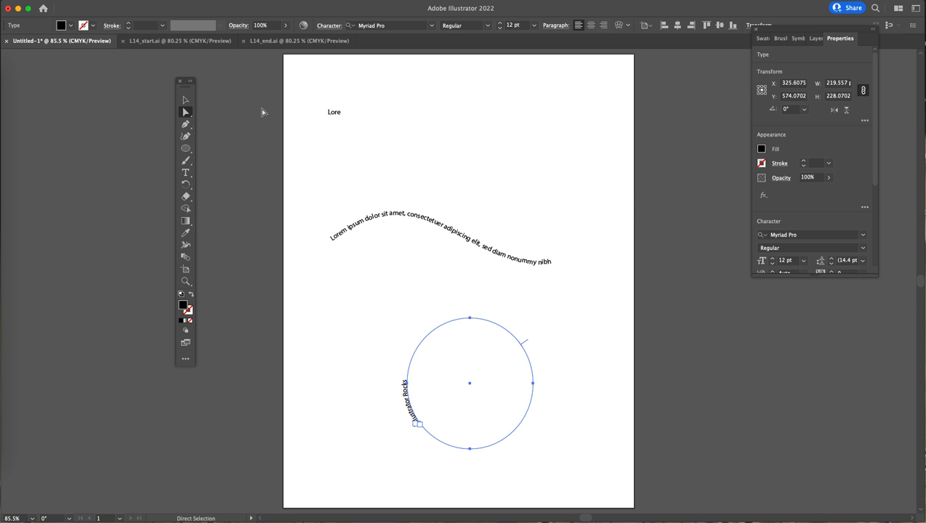
drag(408, 388, 372, 353)
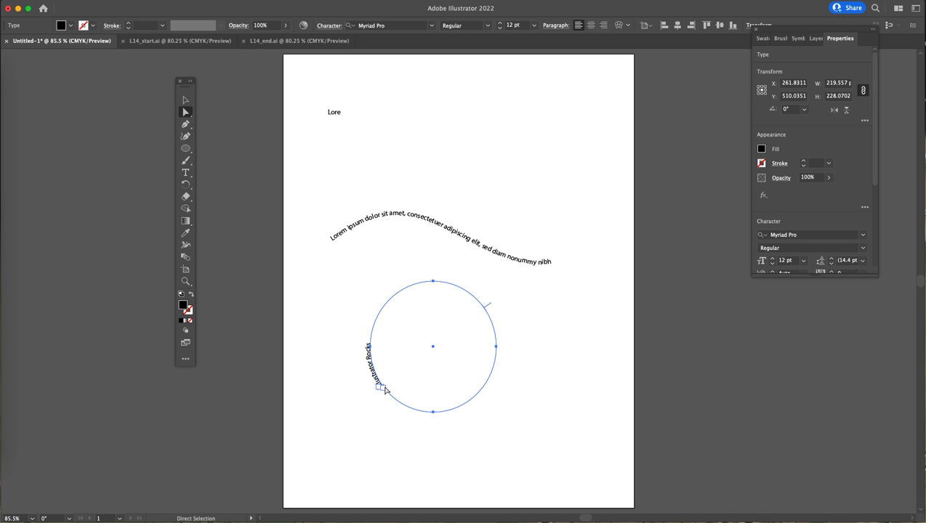
mouse_move(377, 386)
mouse_down()
mouse_move(373, 361)
mouse_move(389, 391)
mouse_up()
click(185, 100)
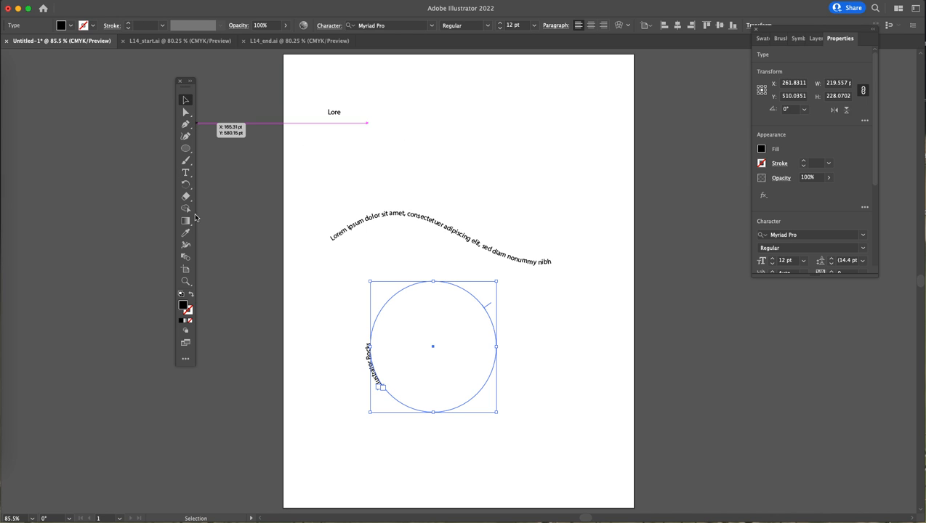
click(185, 112)
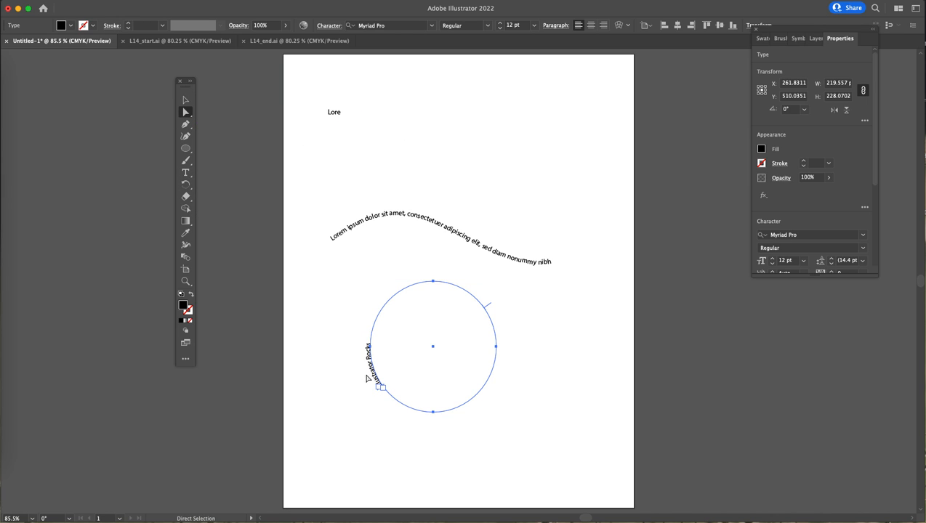
drag(492, 309, 450, 297)
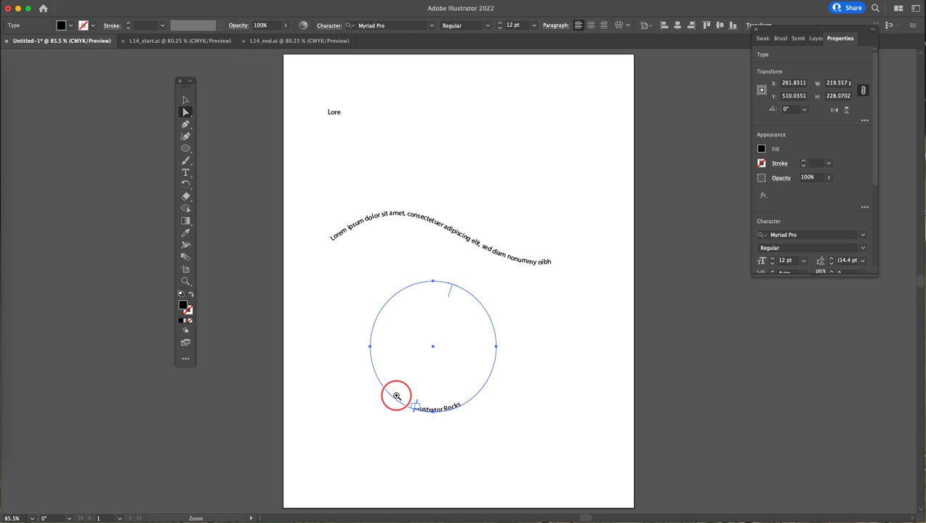
- Zoom in on the circle and nudge the path text's start bracket slightly back along the curve
super+click(395, 393)
drag(424, 420, 488, 500)
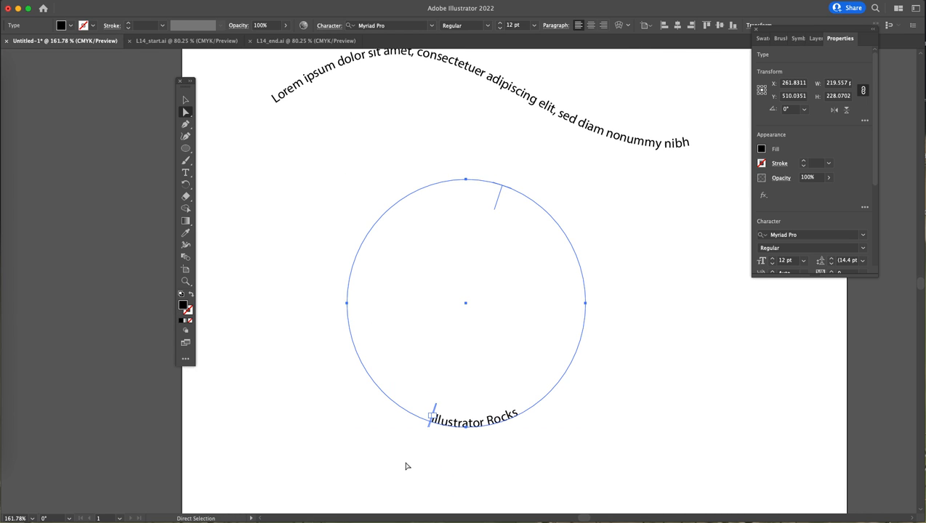
mouse_move(434, 411)
mouse_down()
mouse_move(409, 390)
mouse_move(408, 399)
mouse_move(436, 411)
mouse_move(424, 403)
mouse_up()
- Select all the text on the circle and reposition and lengthen the Properties panel
click(188, 174)
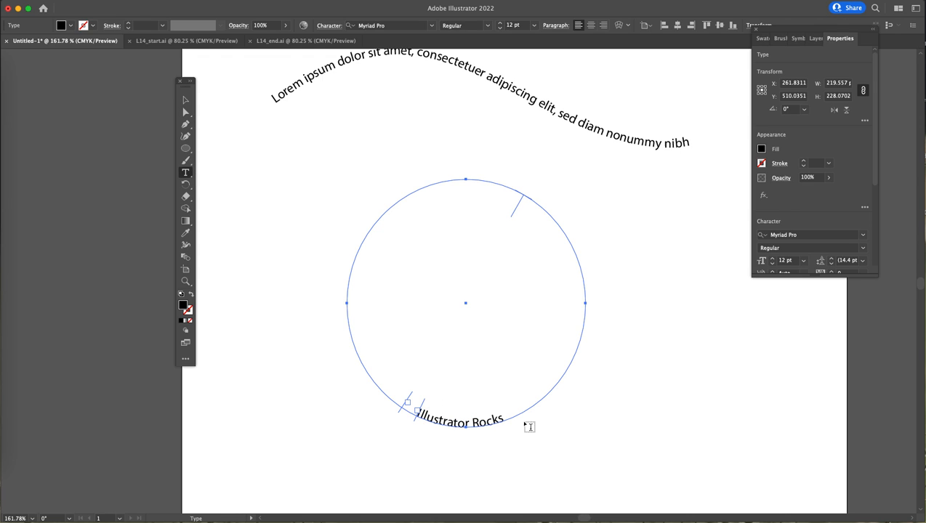
click(497, 418)
click(387, 394)
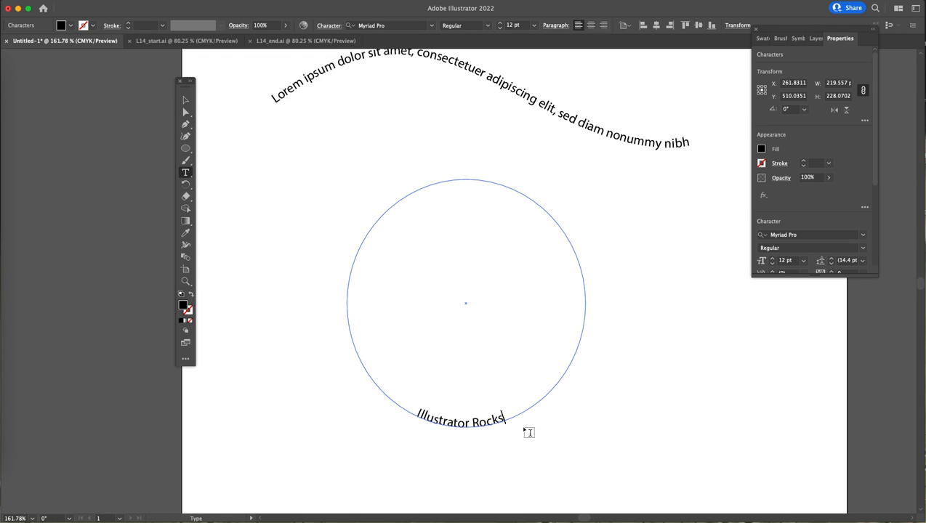
key(super+a)
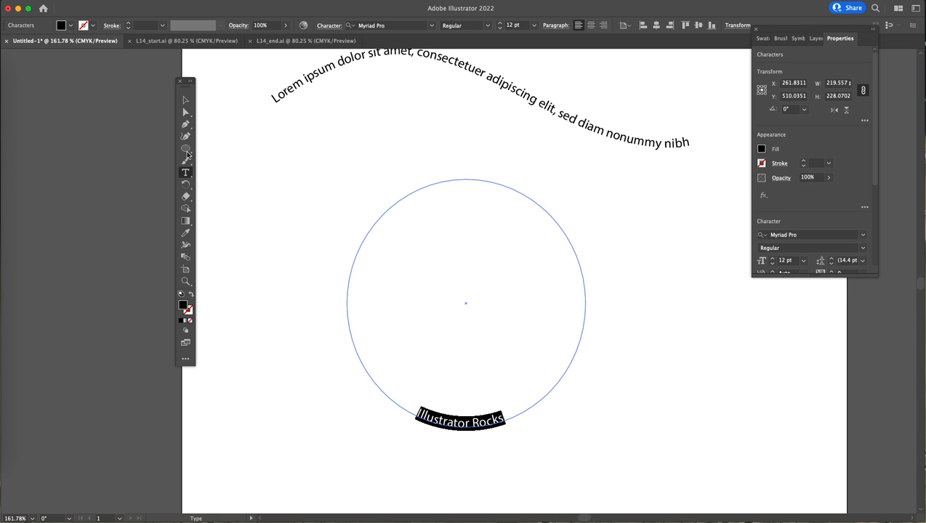
drag(805, 33, 753, 149)
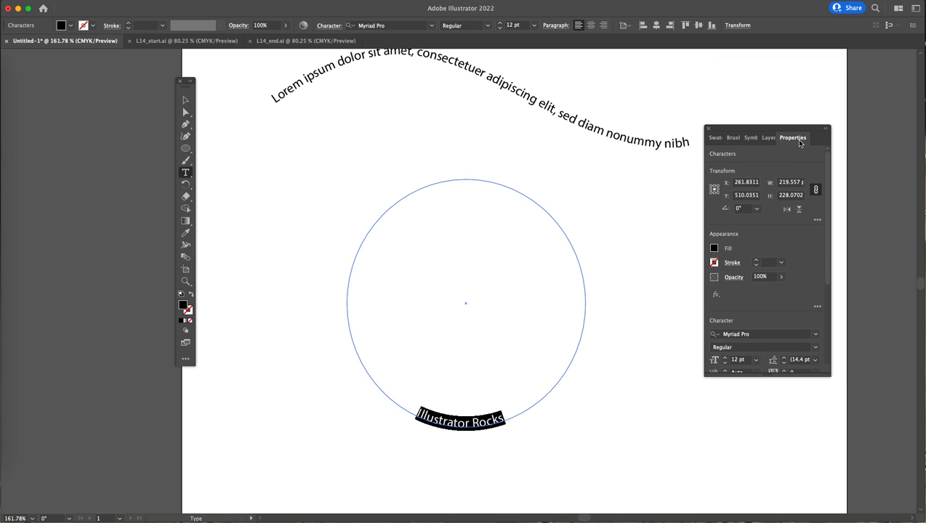
drag(795, 128, 764, 128)
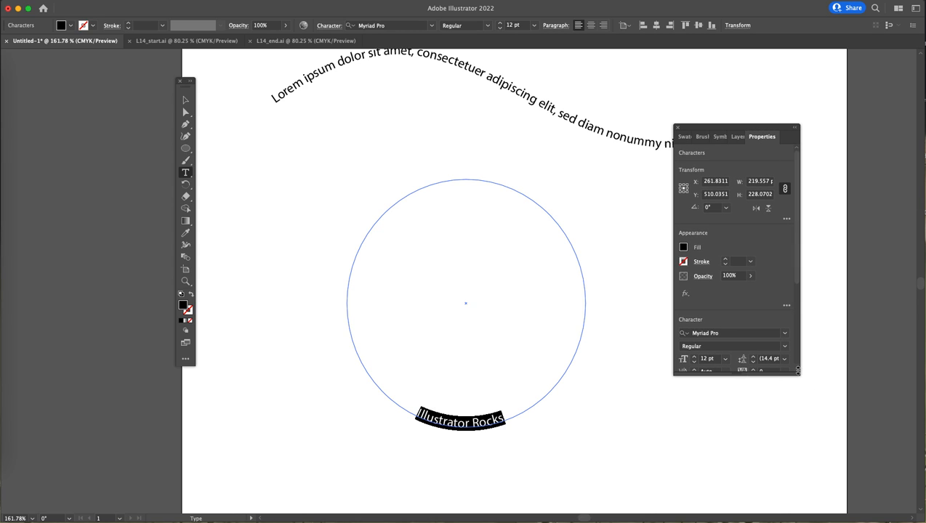
drag(798, 375, 797, 496)
drag(735, 129, 731, 86)
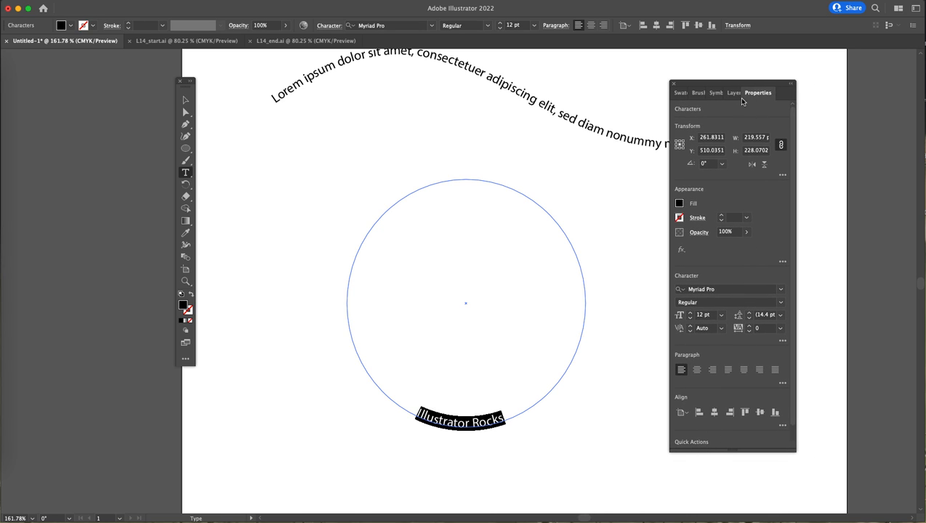
drag(735, 85, 721, 83)
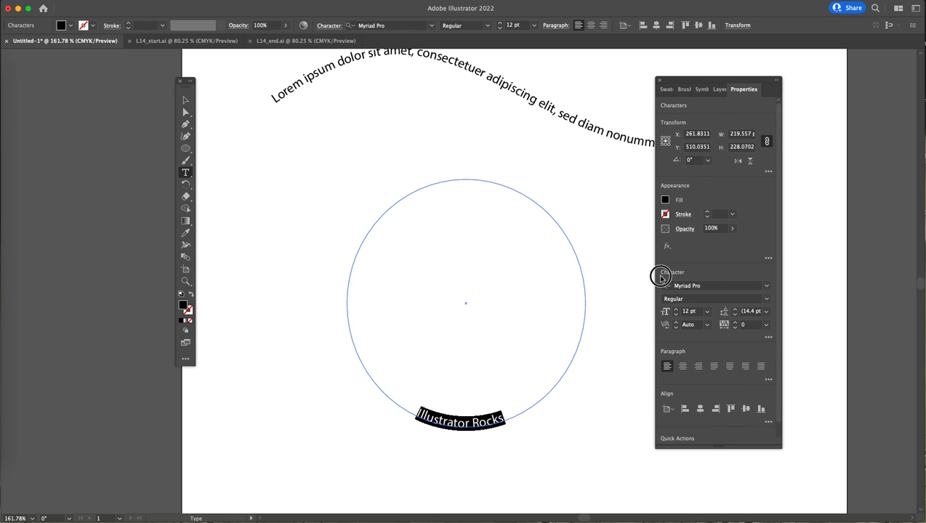
- Set the font size of the circle text to 24 pt
click(711, 286)
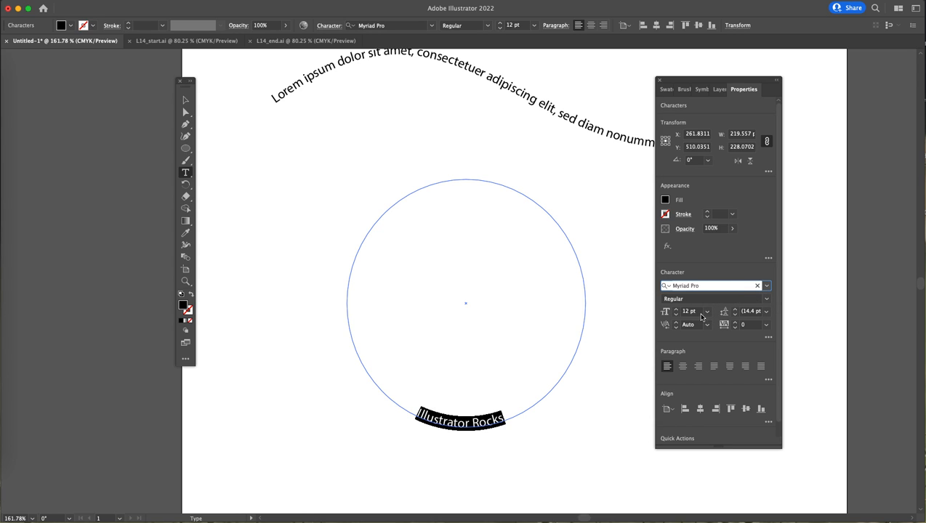
click(705, 312)
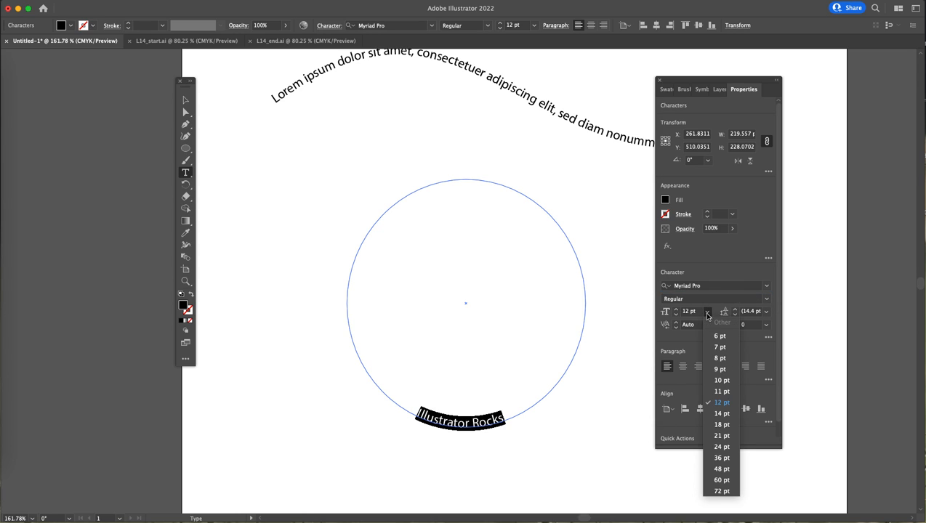
click(721, 446)
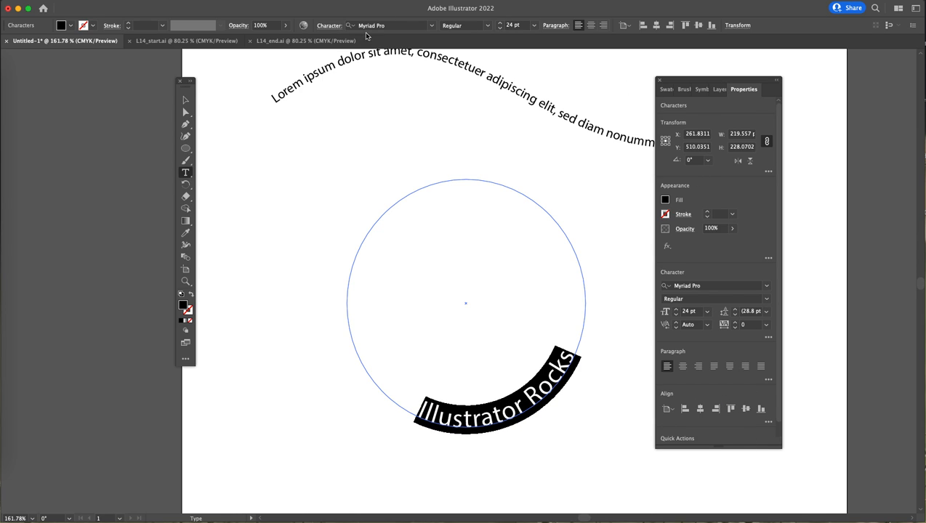
- Open the Character panel and place it beside the Properties panel
click(245, 0)
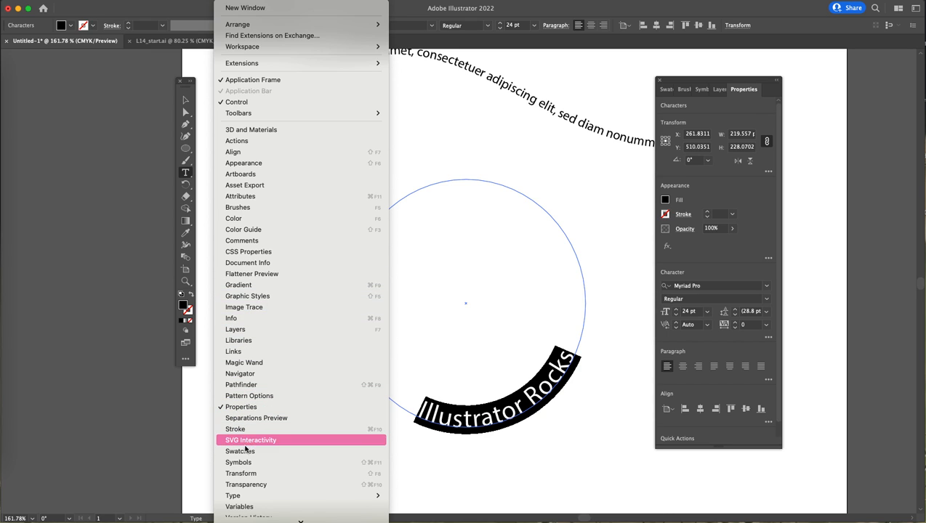
mouse_move(256, 498)
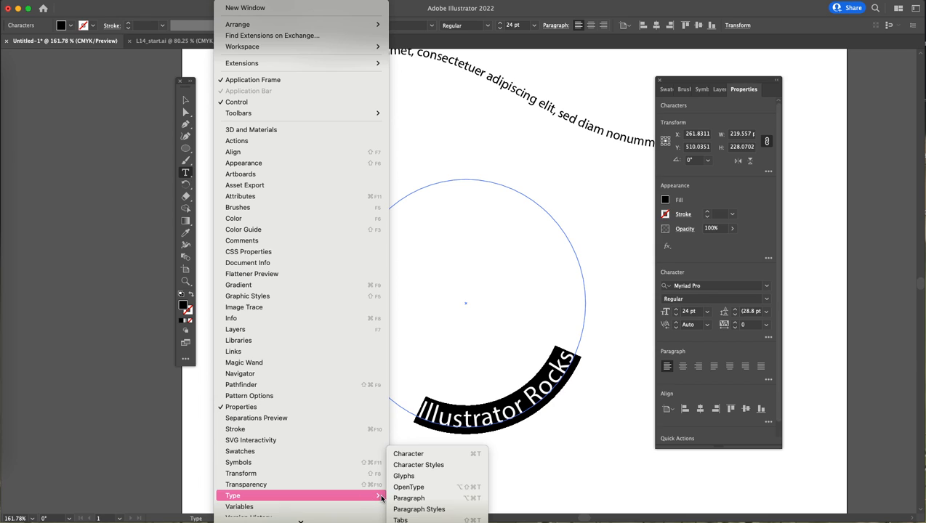
click(409, 454)
drag(349, 62, 782, 258)
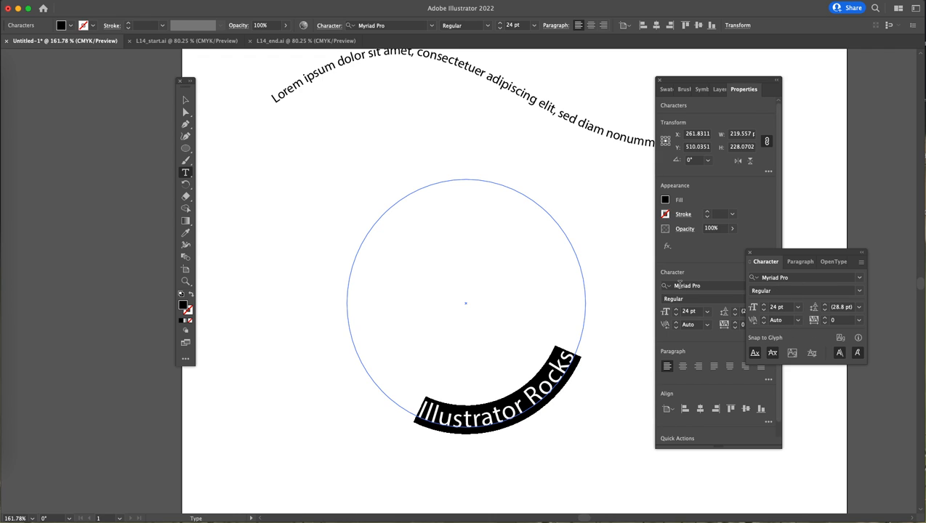
drag(795, 256, 838, 240)
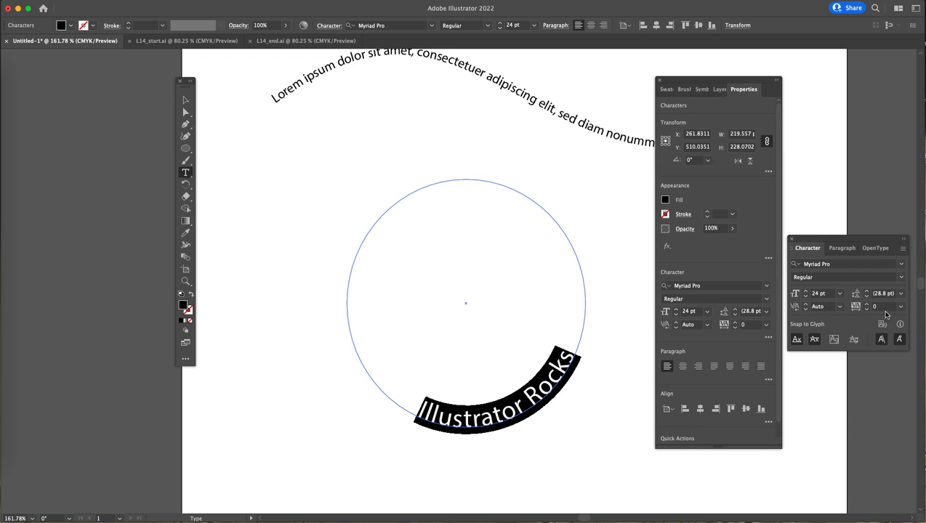
- Change the circle text's font style to Bold
click(900, 277)
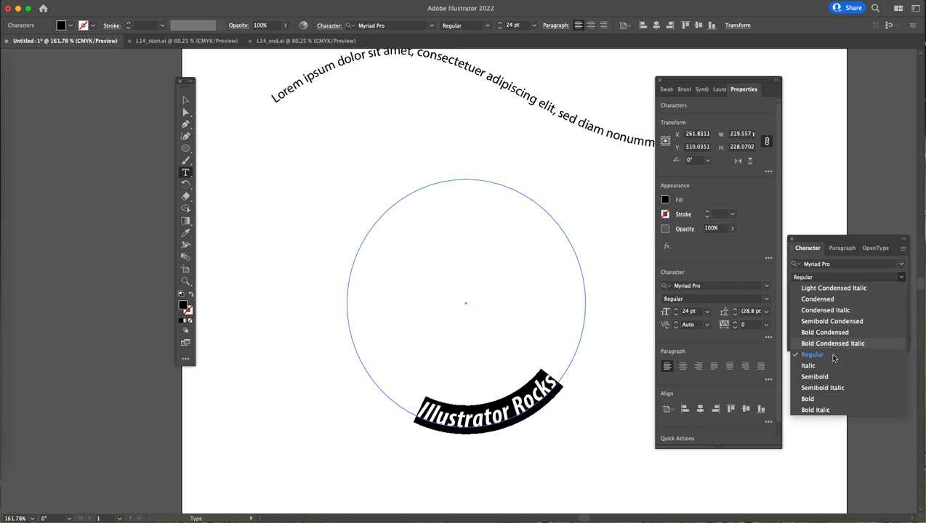
click(812, 400)
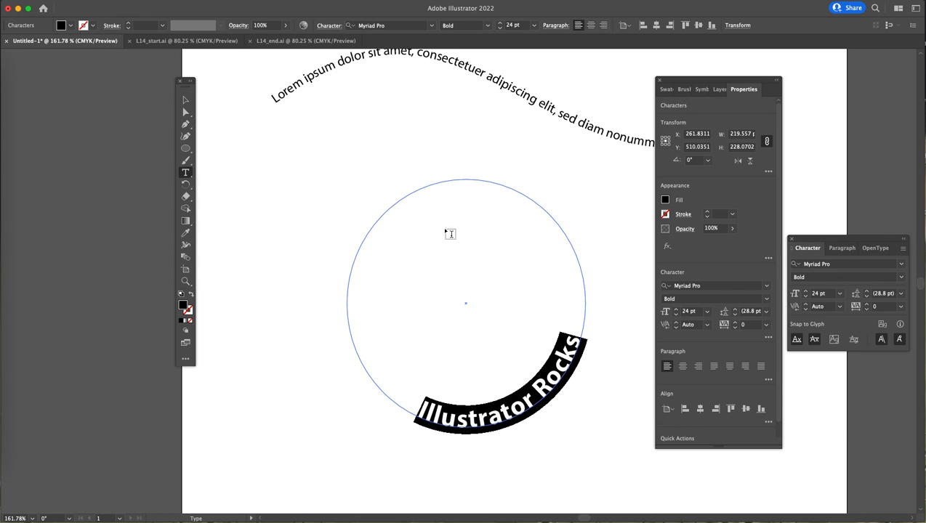
click(185, 111)
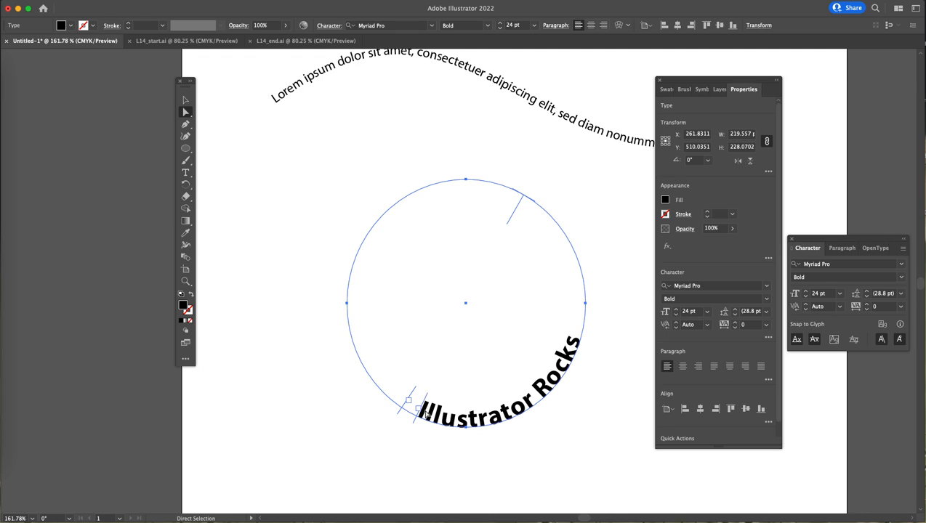
- Adjust the start bracket of "Illustrator Rocks" a little along the circle
key(t)
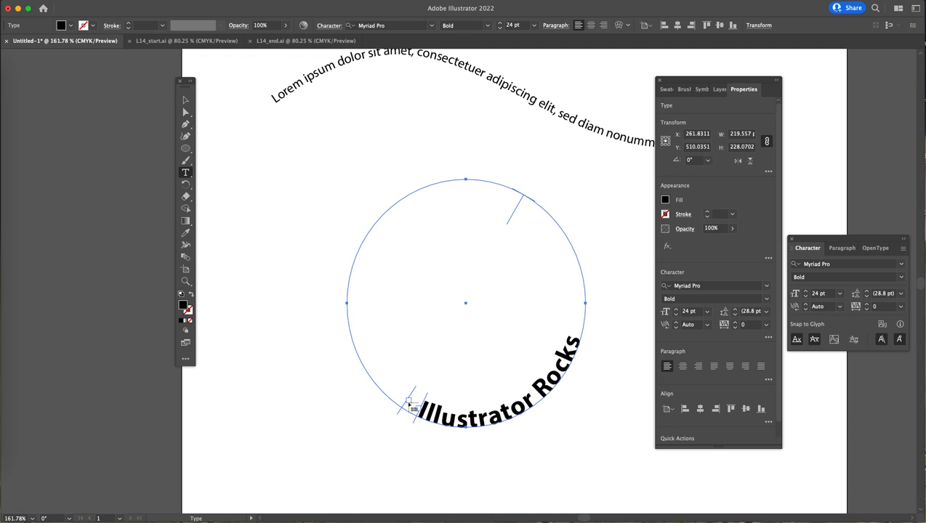
click(182, 116)
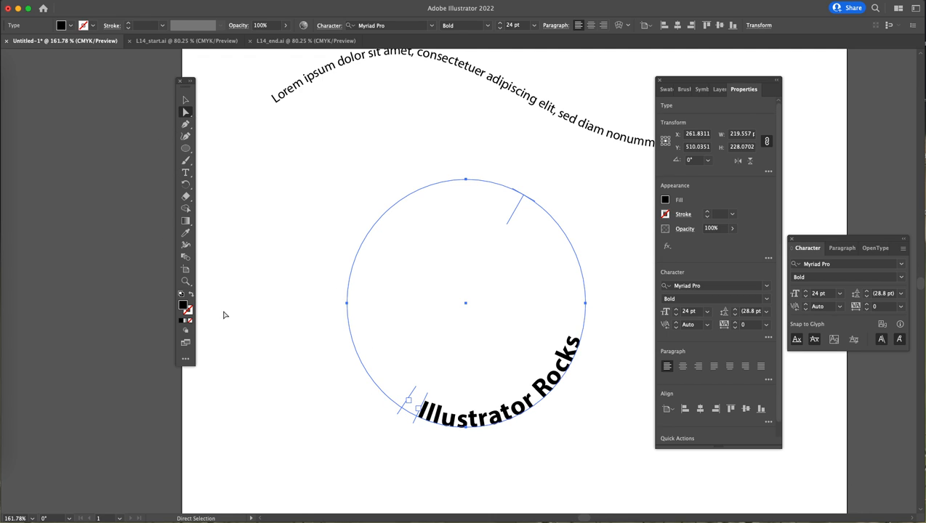
mouse_move(421, 401)
mouse_down()
mouse_move(401, 393)
mouse_move(398, 377)
mouse_move(425, 397)
mouse_up()
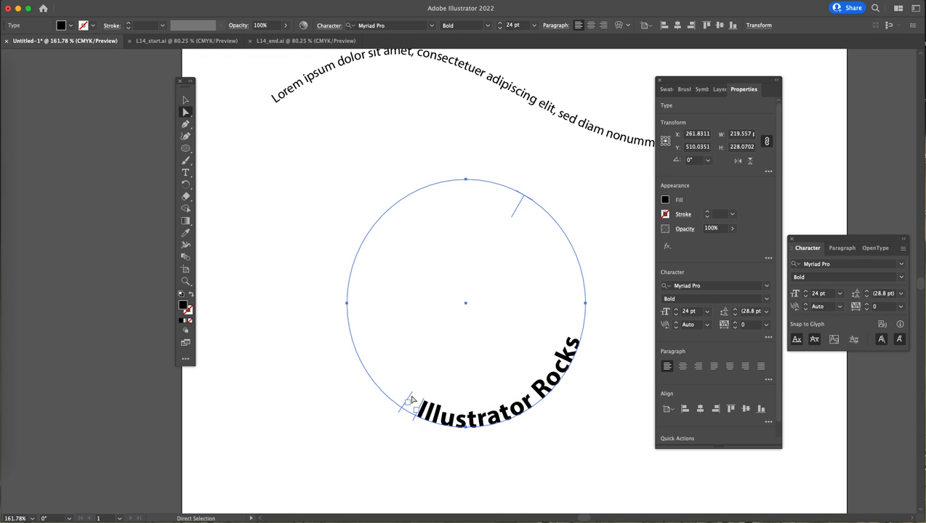
- Drag the start and end brackets of "Illustrator Rocks" to shift the text along the circle
key(t)
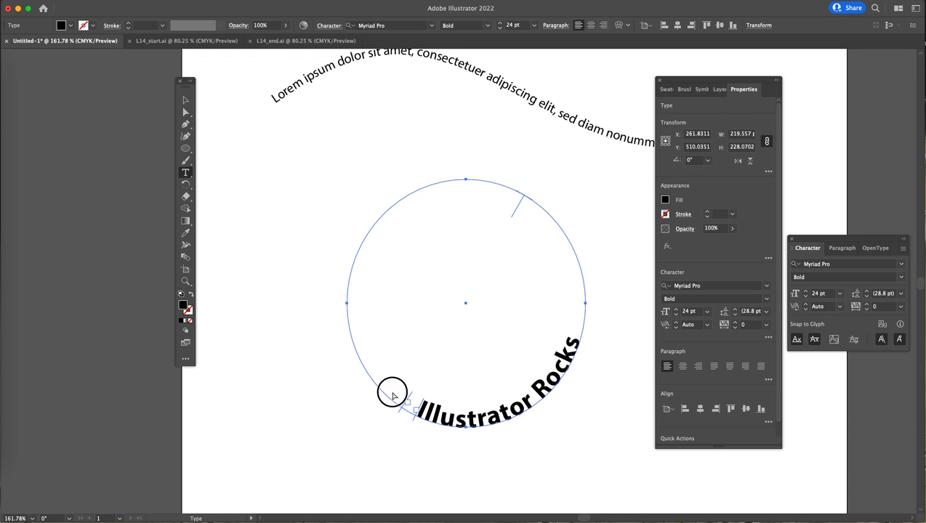
click(185, 112)
drag(409, 398, 357, 282)
drag(420, 410, 406, 379)
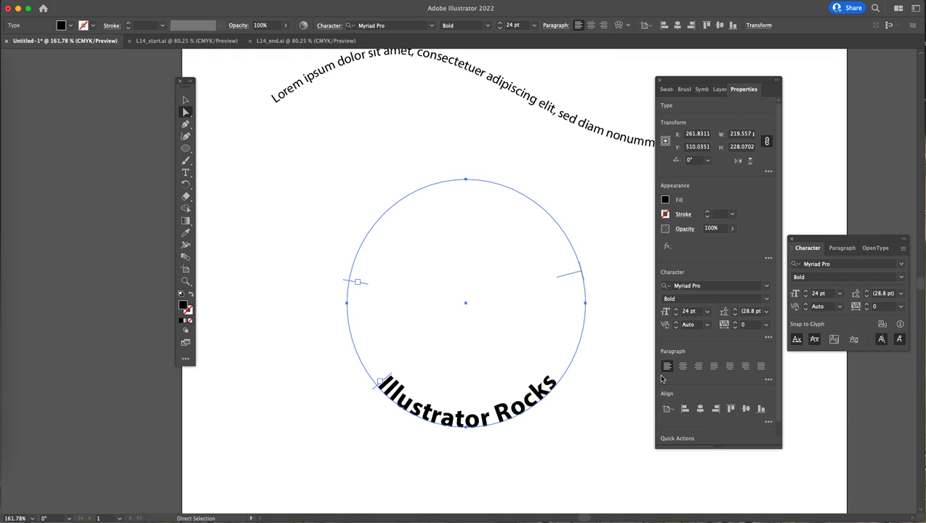
- Select the circle text object and, with the Type tool, select all of its characters
click(186, 100)
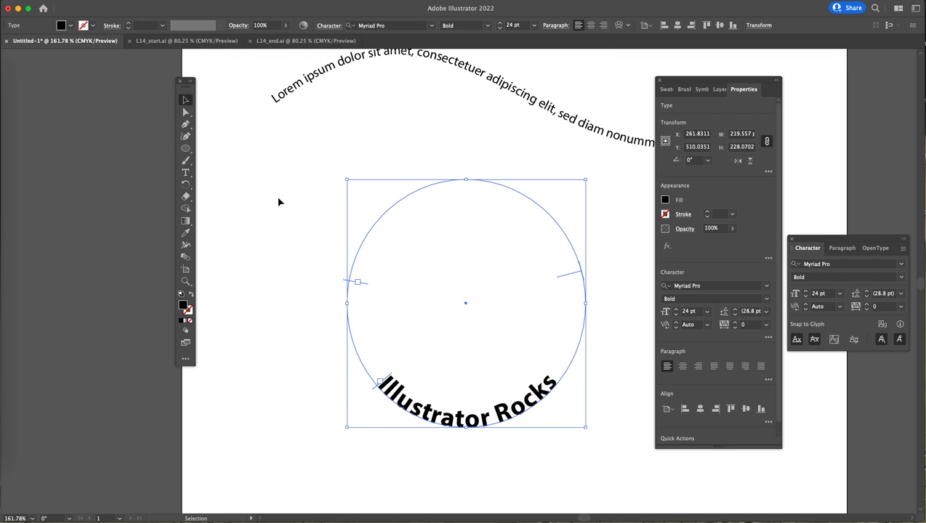
click(249, 246)
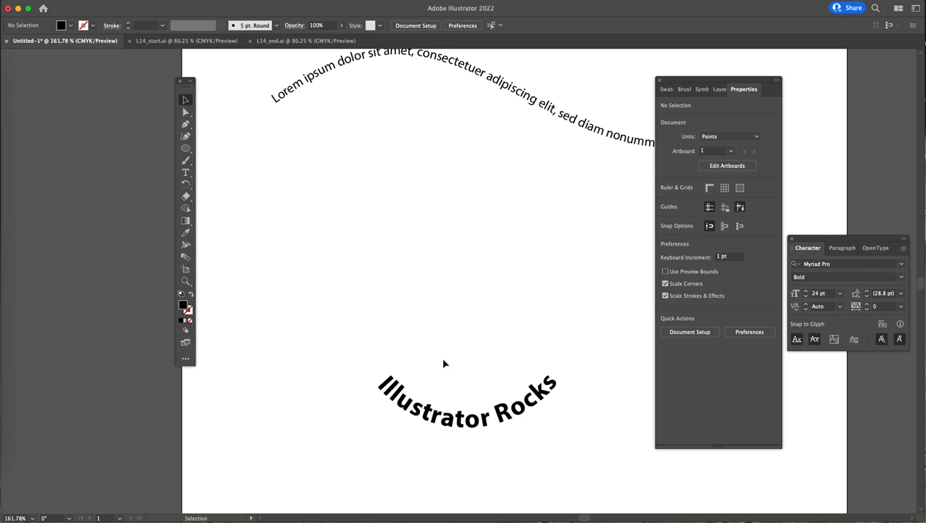
click(474, 418)
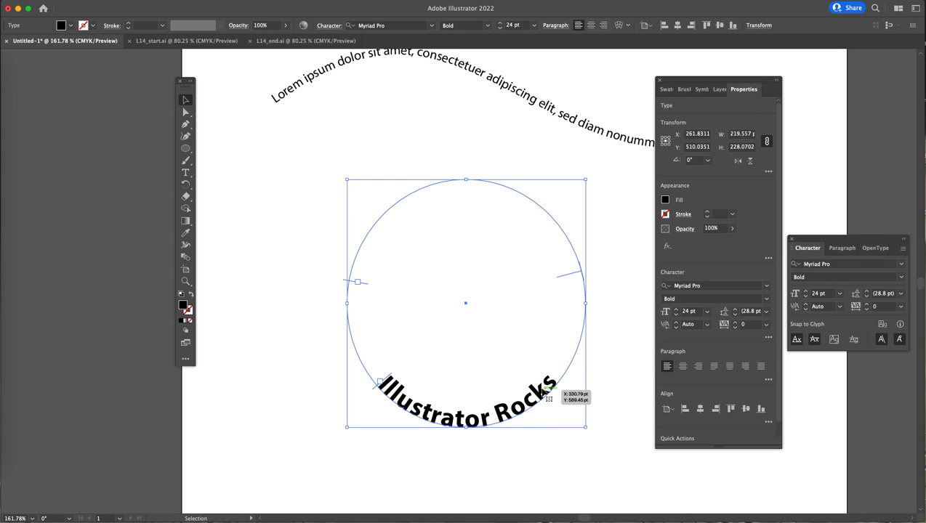
key(t)
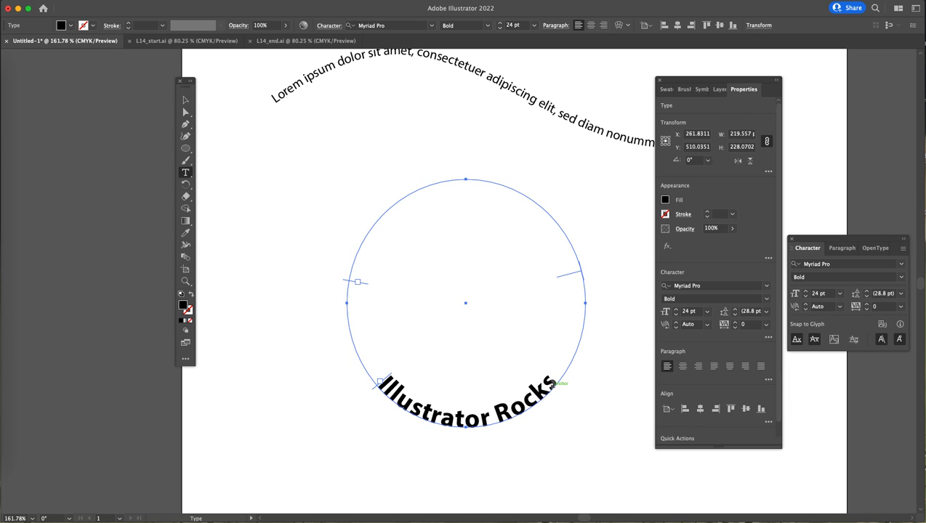
drag(554, 380, 388, 369)
click(363, 378)
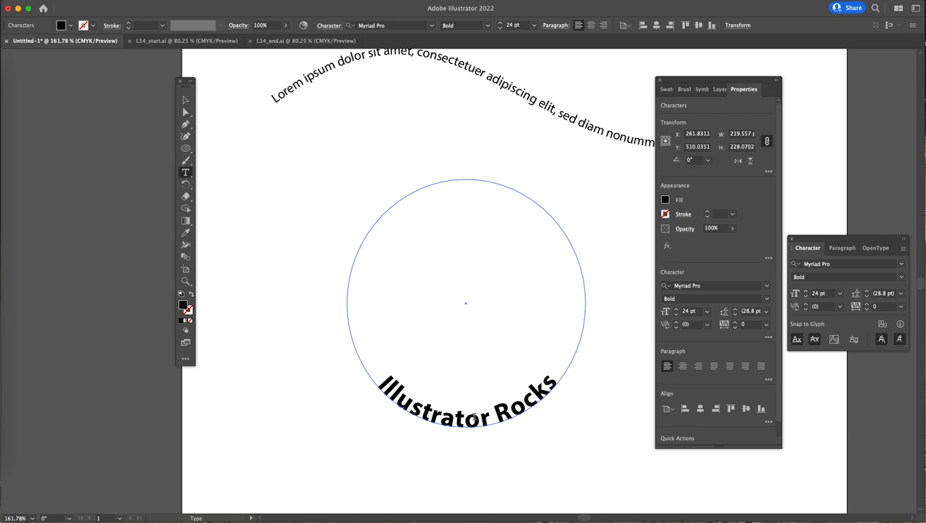
key(super+a)
key(super+c)
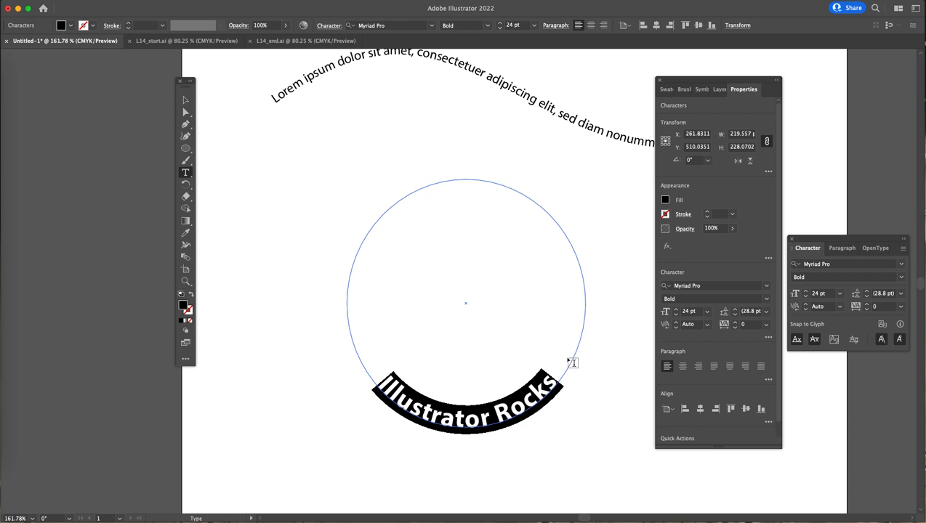
- Place the cursor after "Illustrator Rocks", insert four tabs and paste a second copy of the text
click(560, 382)
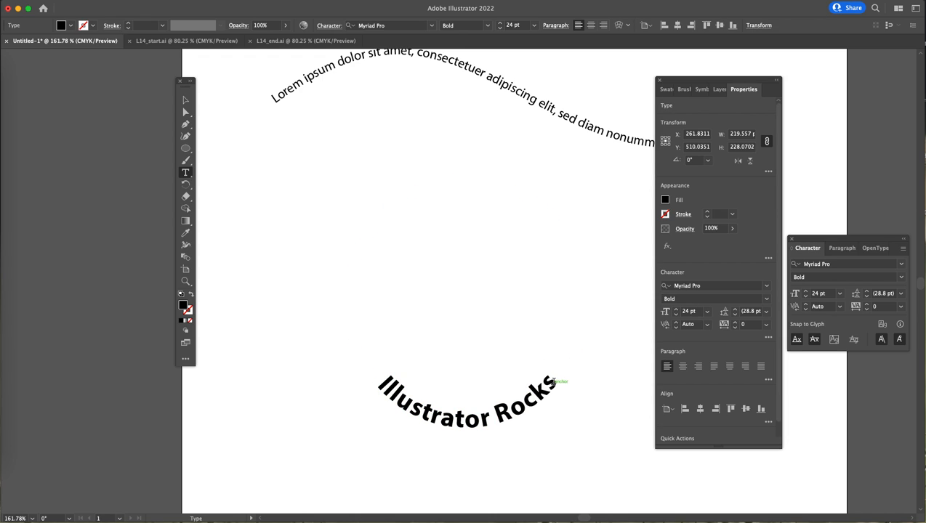
click(555, 382)
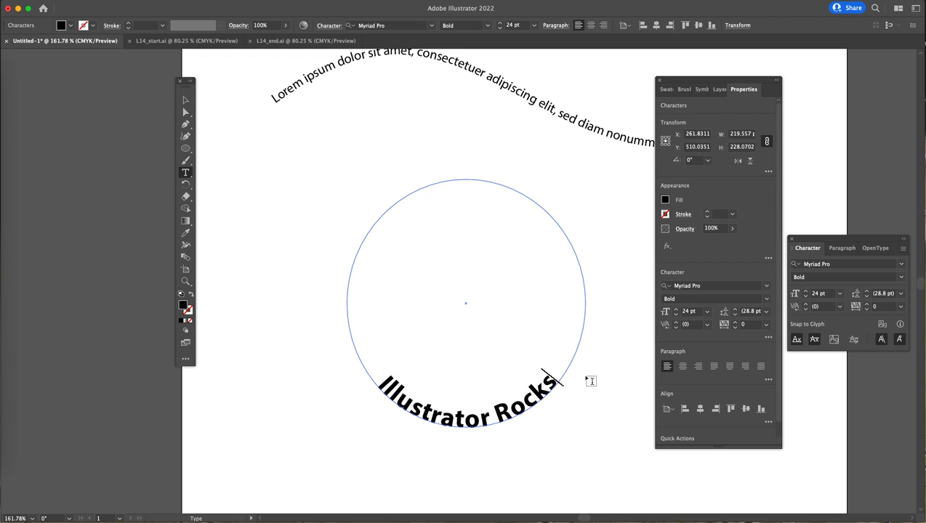
key(Tab)
key(Tab)
key(Tab)
key(Tab)
key(super+v)
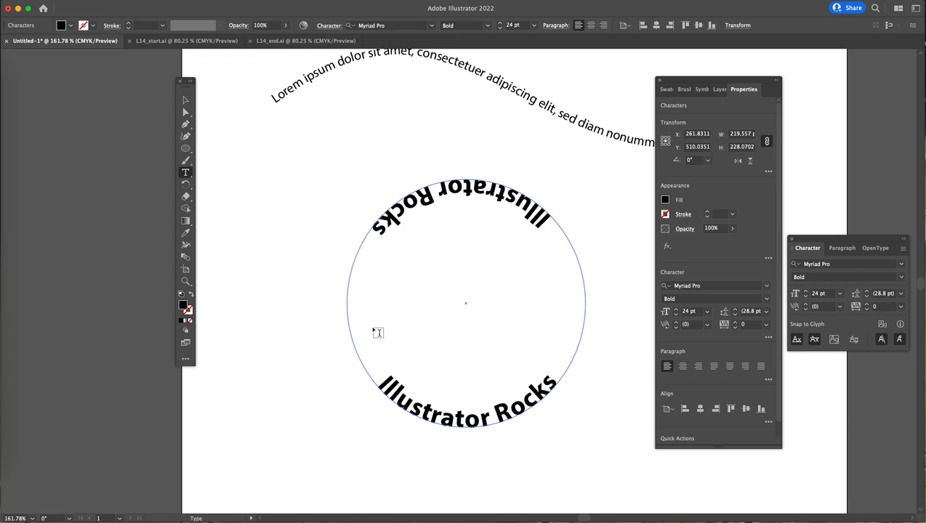
- Adjust the start and end brackets so the two copies sit on opposite sides of the circle
click(186, 112)
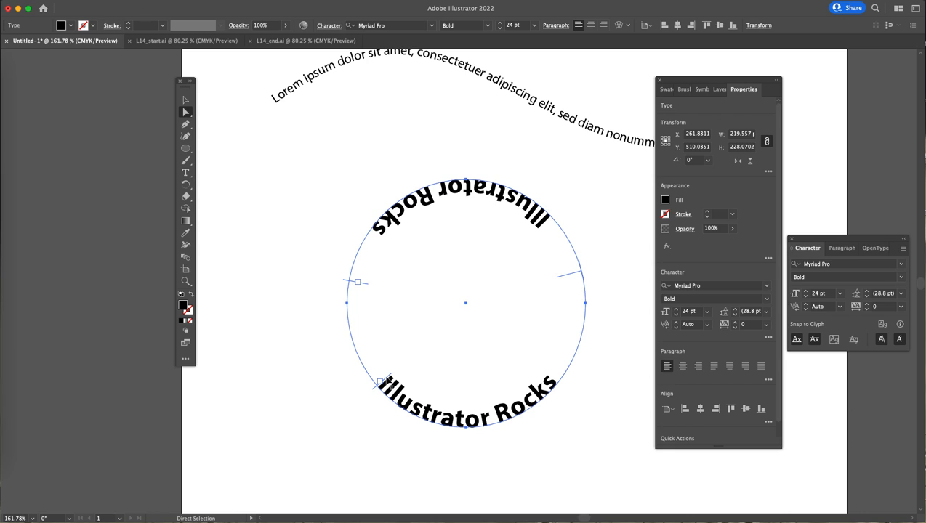
mouse_move(383, 384)
mouse_down()
mouse_move(458, 399)
mouse_move(562, 376)
mouse_move(482, 411)
mouse_move(364, 383)
mouse_move(354, 362)
mouse_move(363, 298)
mouse_move(356, 314)
mouse_move(374, 351)
mouse_move(409, 383)
mouse_move(388, 372)
mouse_up()
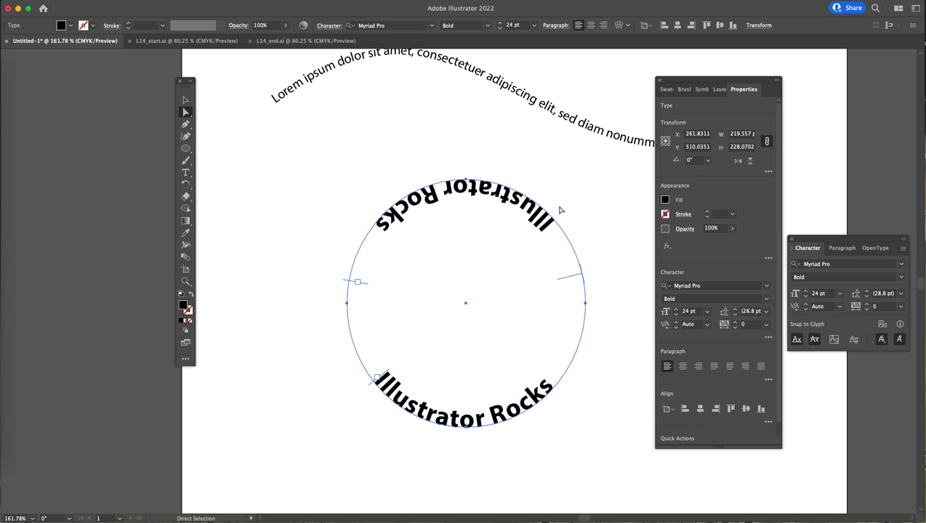
drag(580, 279, 586, 368)
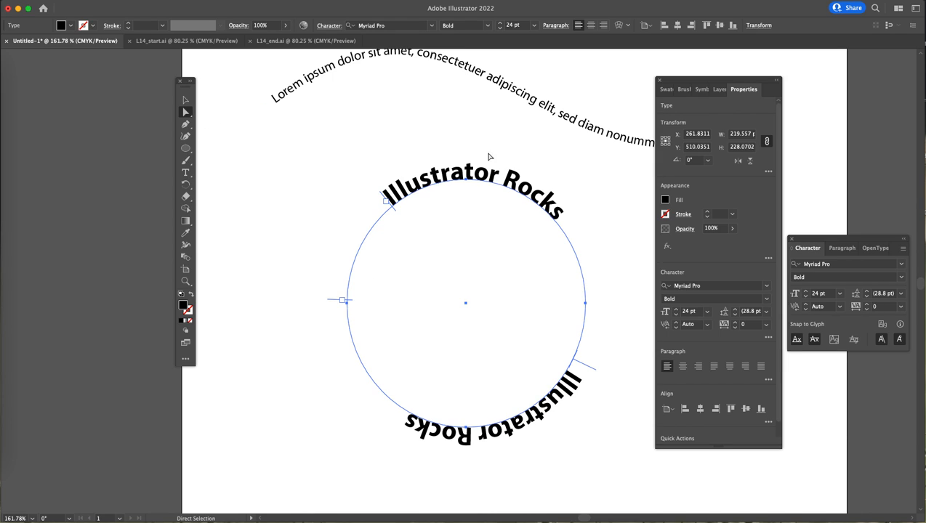
- Delete the circle type object
click(185, 99)
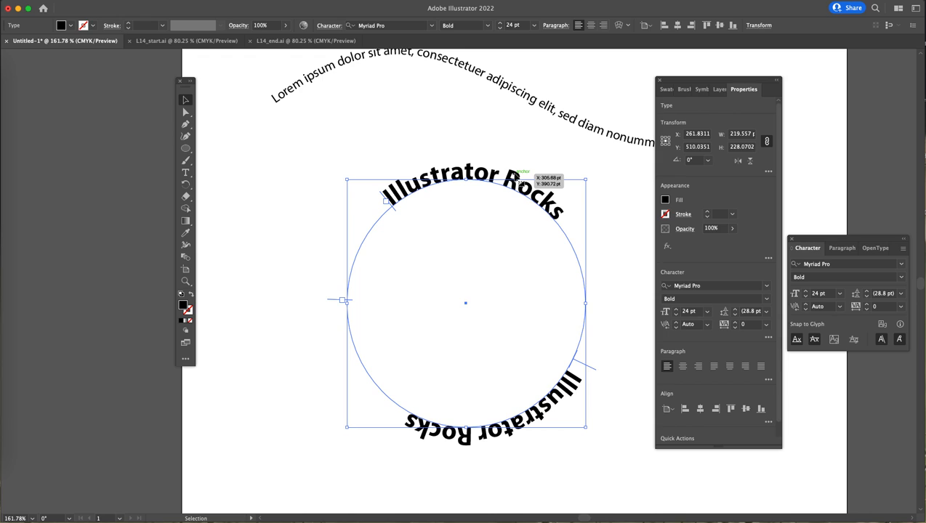
key(Delete)
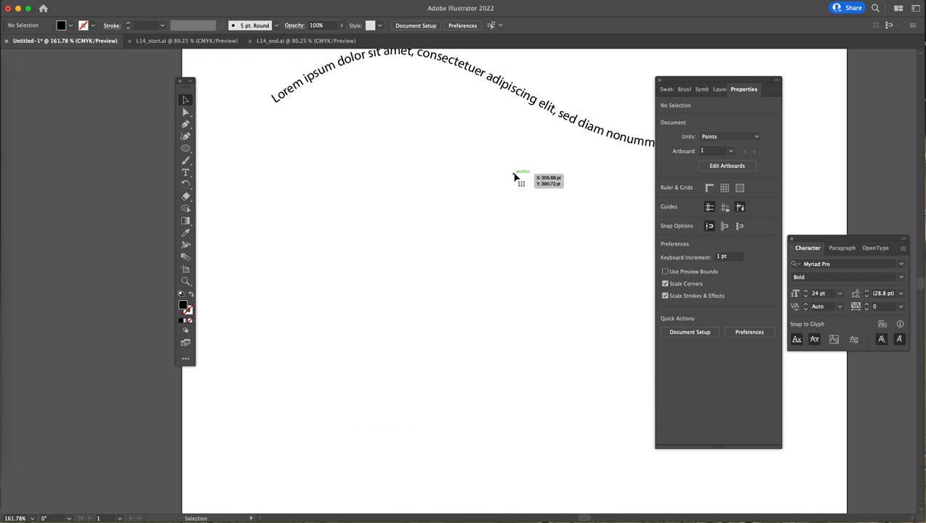
- Create a point text object filled with placeholder text "Lorem ipsum" on the artboard
click(186, 172)
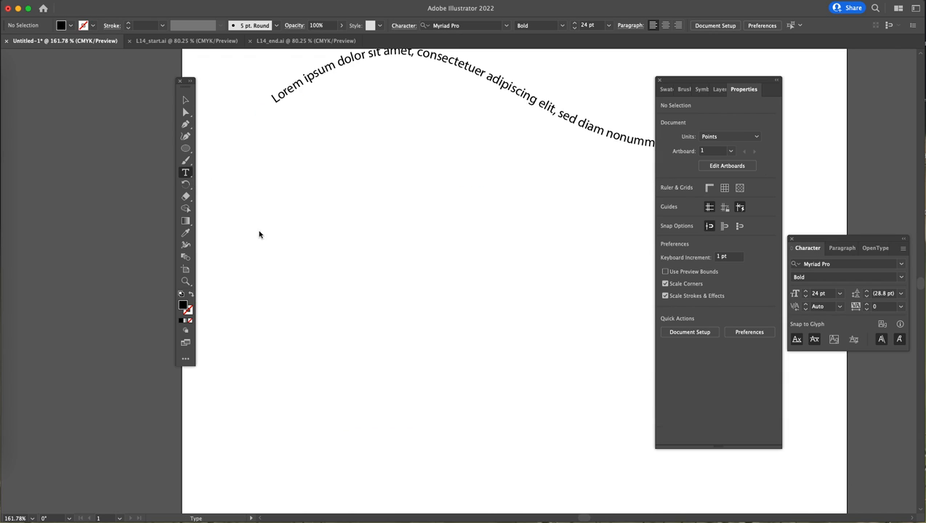
click(329, 222)
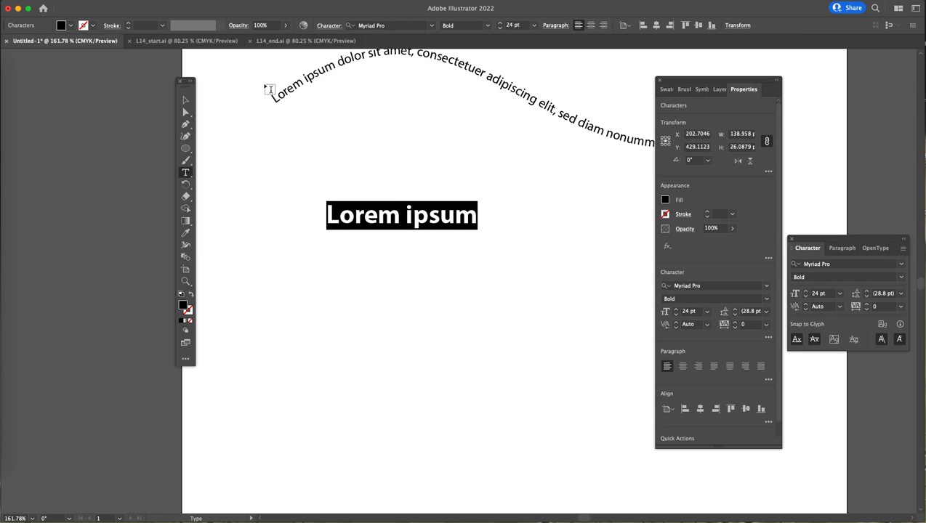
key(Escape)
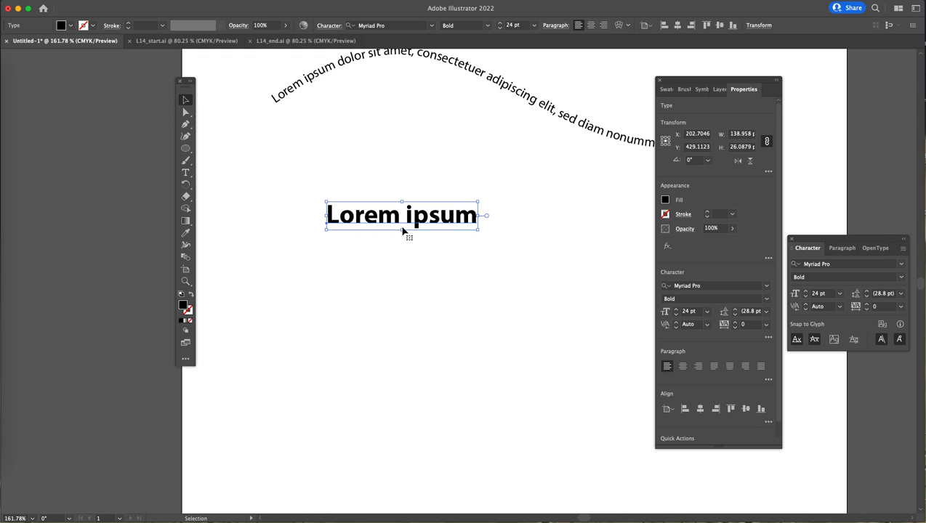
- Move the "Lorem ipsum" text slightly and scale it up to about 29 pt
drag(421, 217, 391, 221)
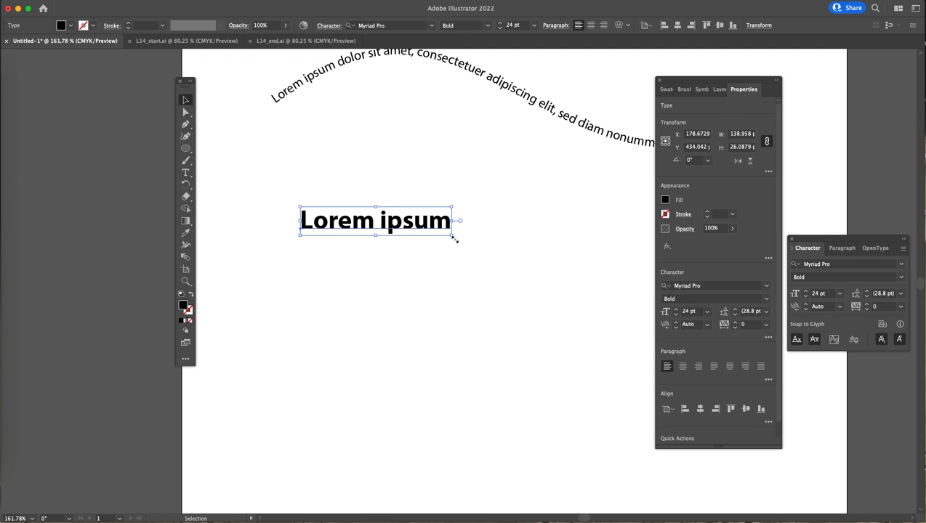
drag(452, 236, 477, 316)
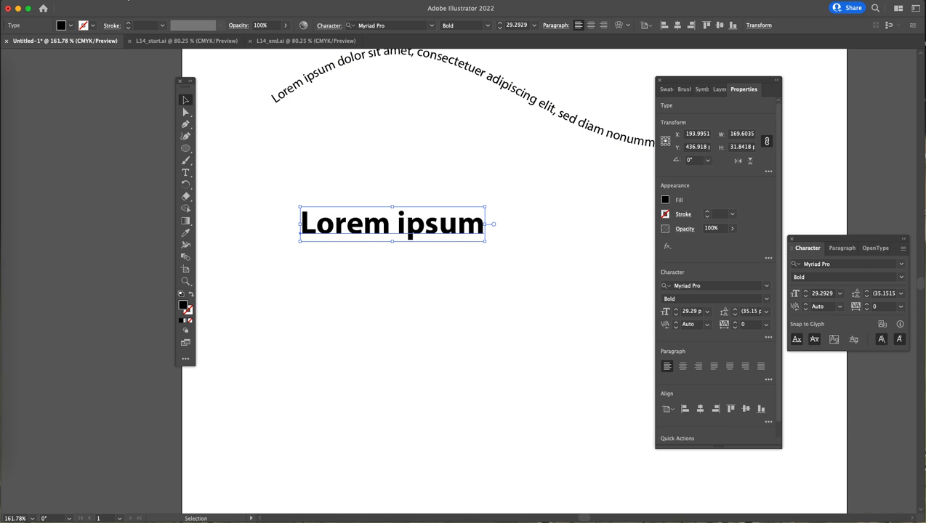
- Convert the "Lorem ipsum" text to outlines with Create Outlines
click(127, 2)
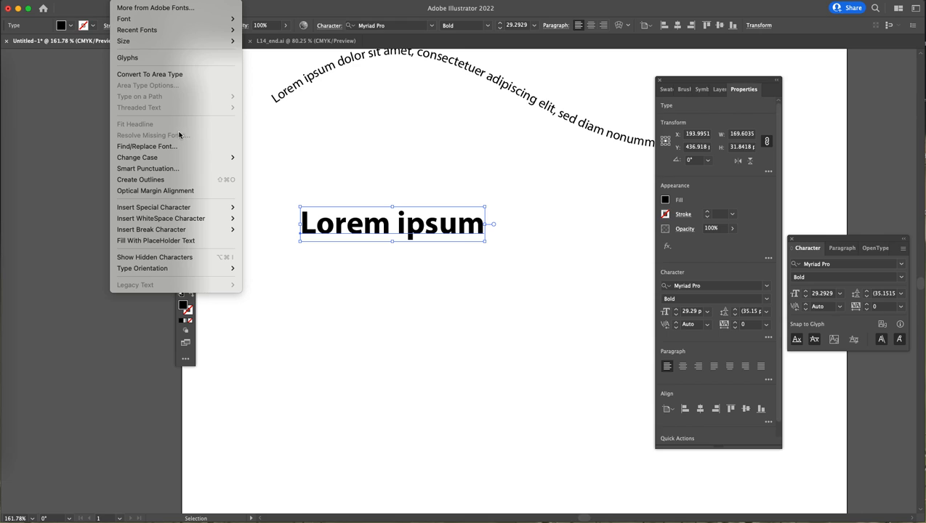
click(155, 181)
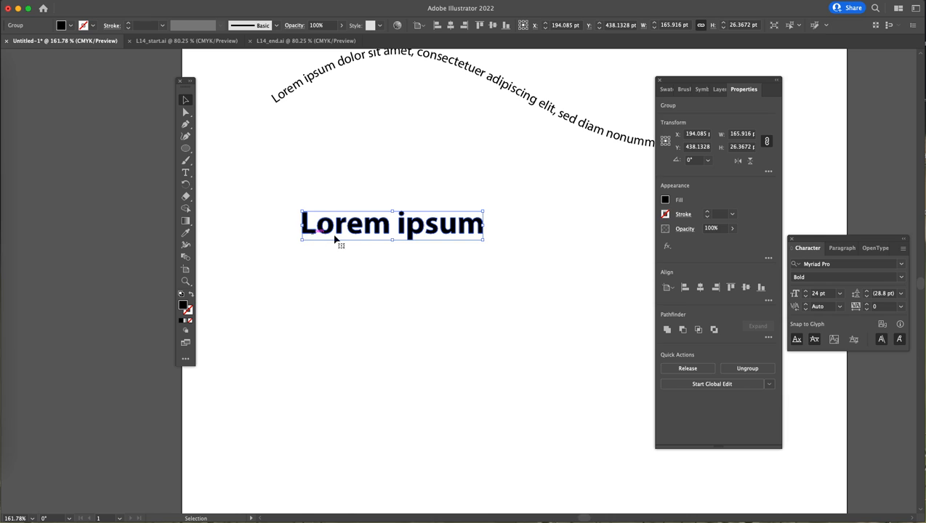
- Zoom in on the outlined text and ungroup its letters
click(461, 298)
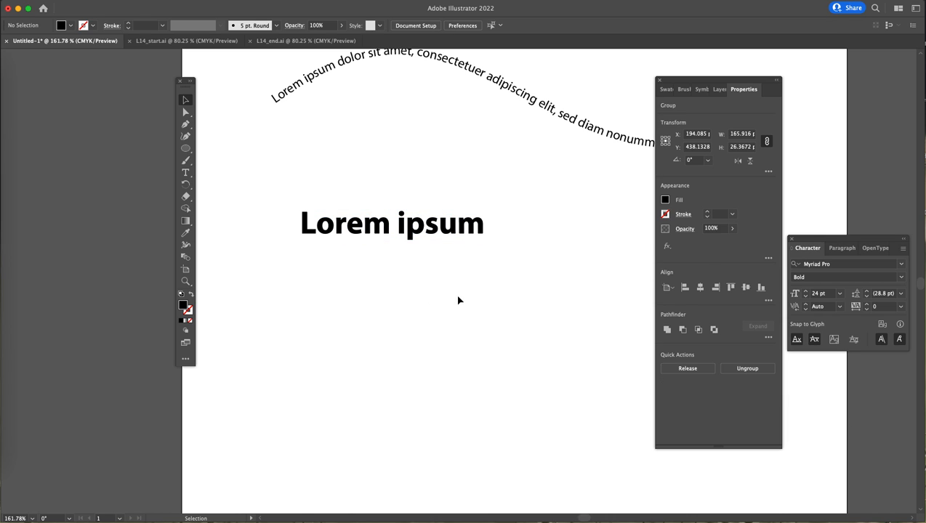
key(z)
drag(294, 188, 466, 423)
key(v)
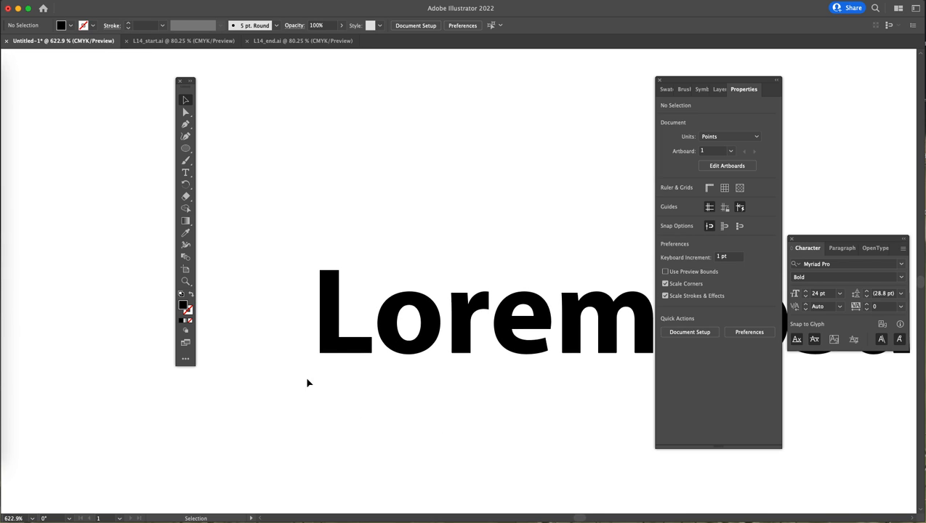
click(334, 347)
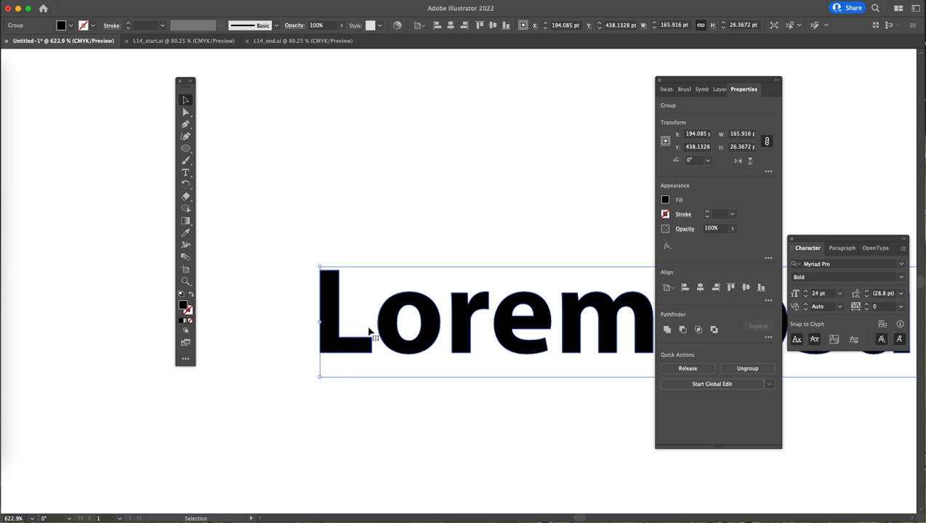
click(94, 2)
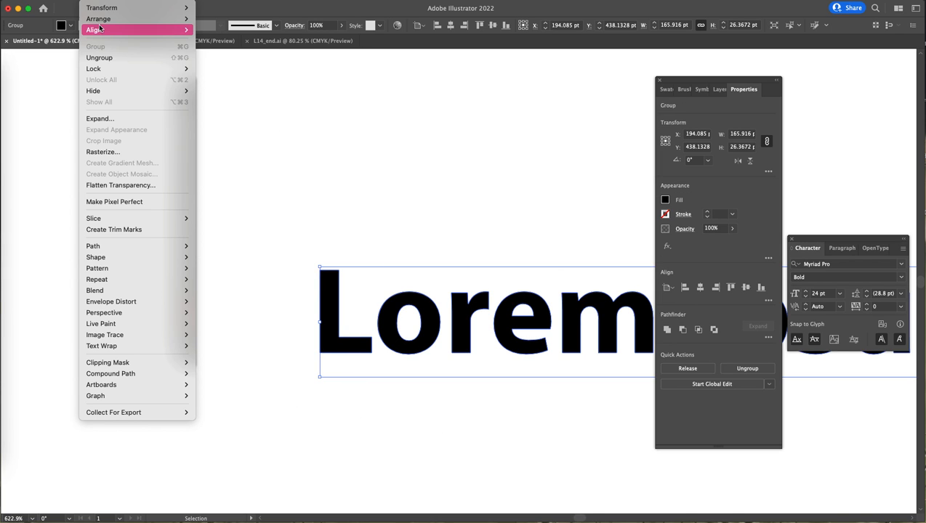
click(99, 57)
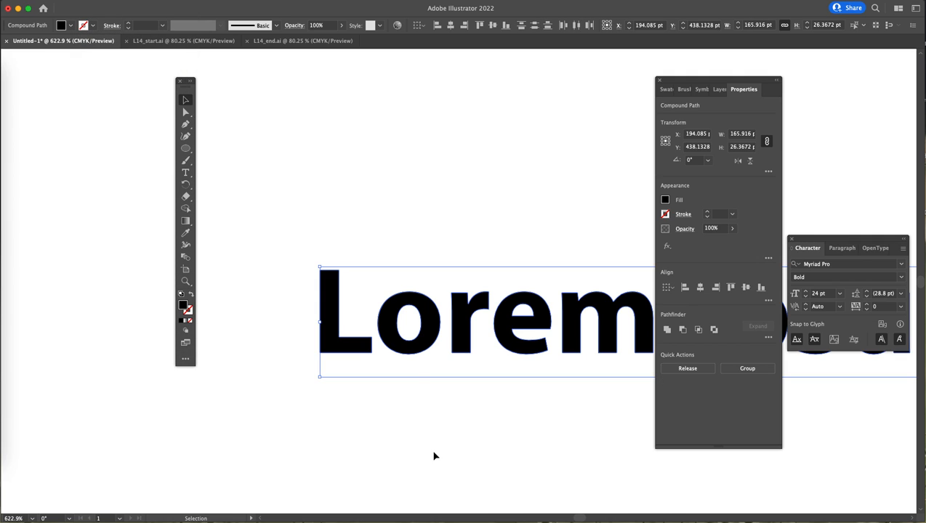
- Select the outlined letters one at a time to inspect them as separate shapes
click(432, 457)
drag(710, 79, 801, 82)
click(367, 352)
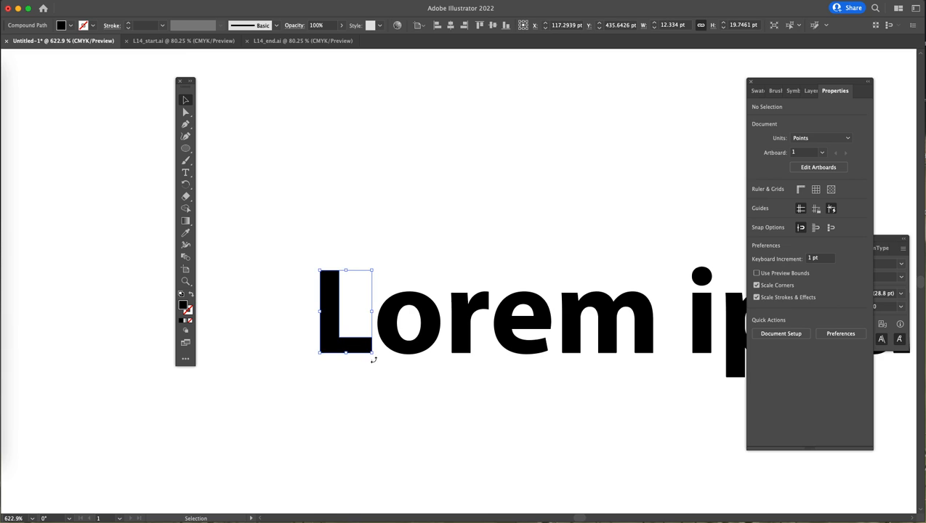
click(393, 348)
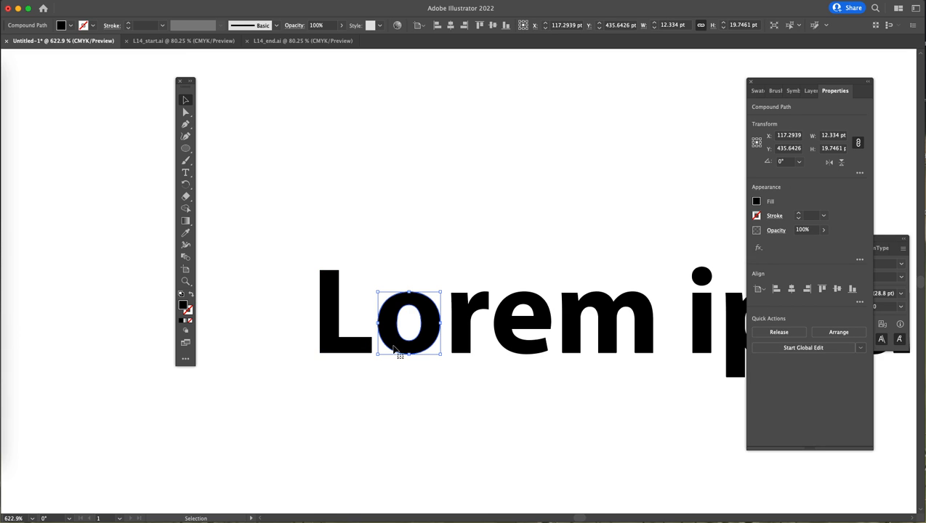
click(483, 352)
click(525, 352)
click(574, 352)
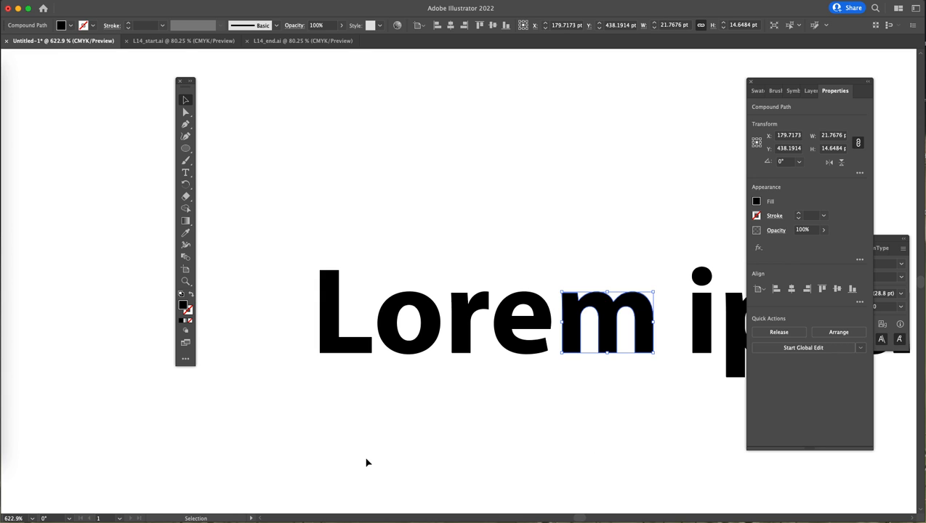
click(341, 350)
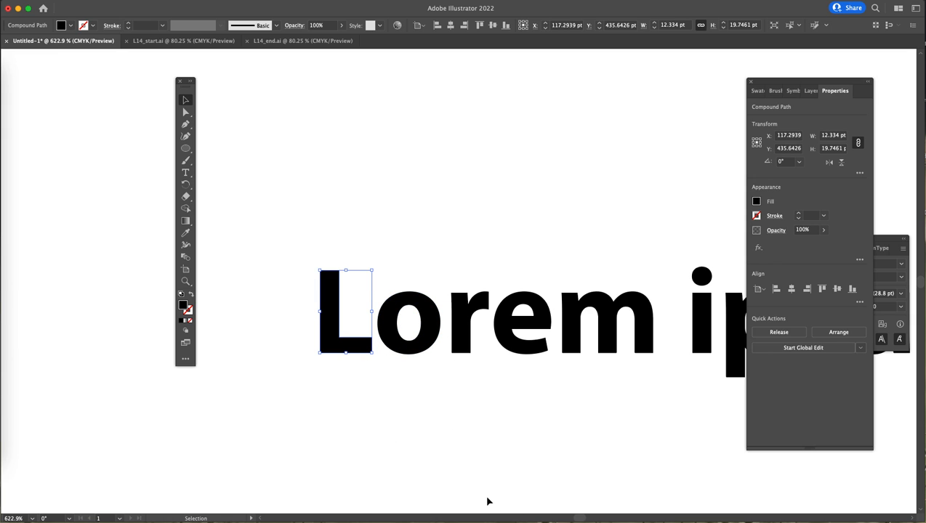
click(435, 346)
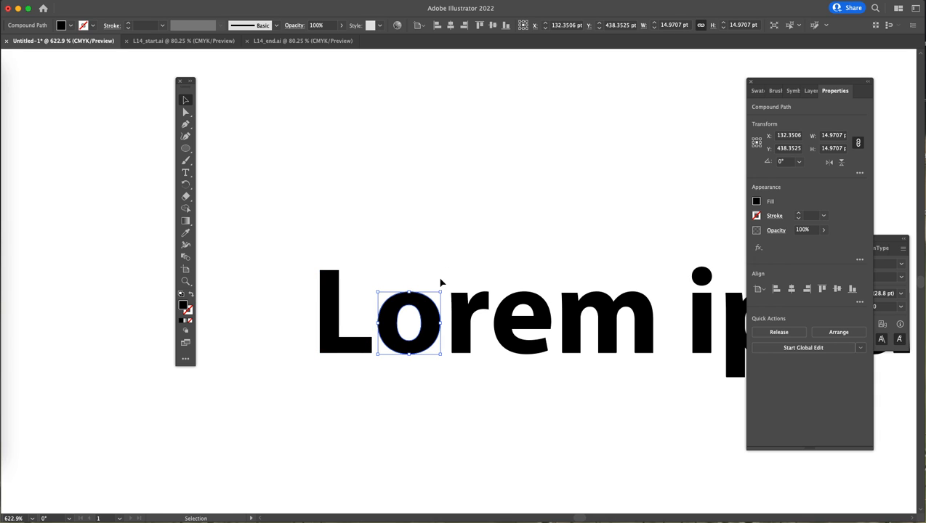
- Zoom in closely on the letter o with the Direct Selection tool to view its anchor points
drag(813, 86, 736, 88)
click(186, 112)
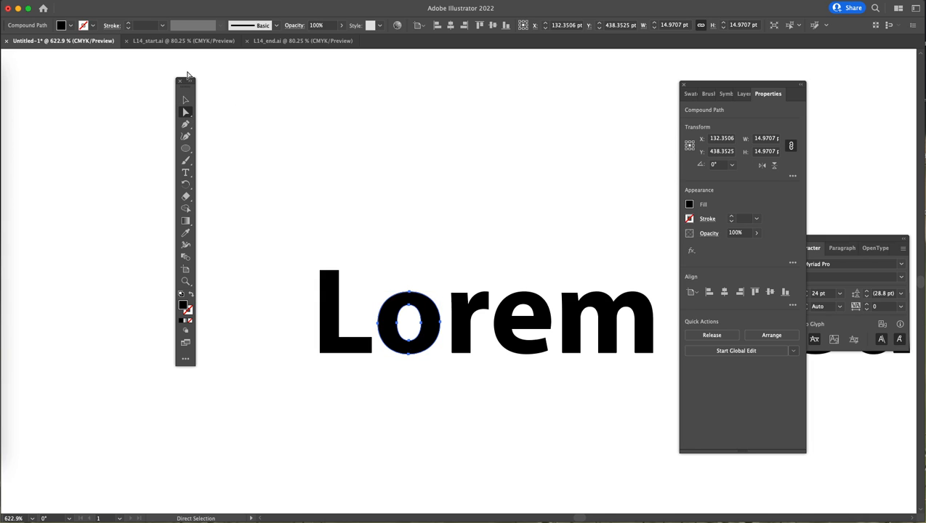
key(super+space)
drag(345, 285, 498, 446)
drag(593, 310, 453, 218)
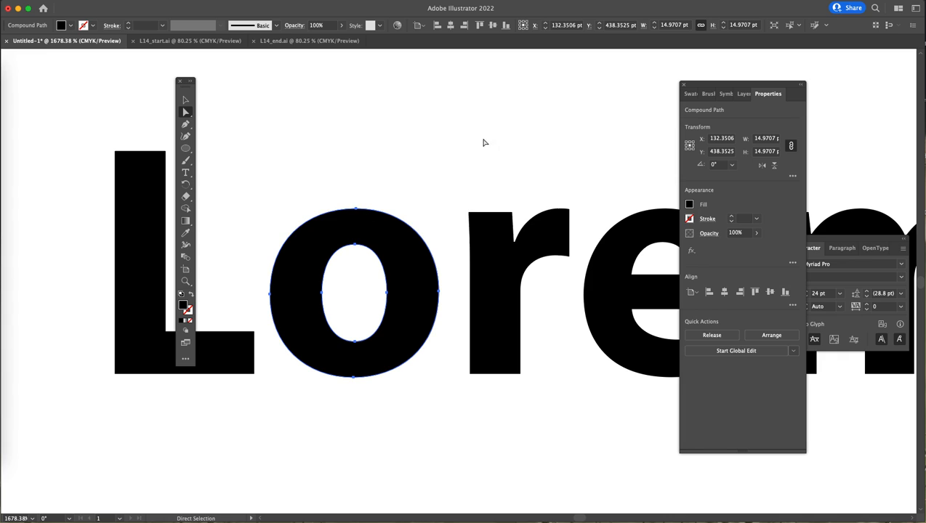
- Reshape the letter o by dragging its top anchor point upward and its bottom anchor point upward
click(379, 200)
click(356, 210)
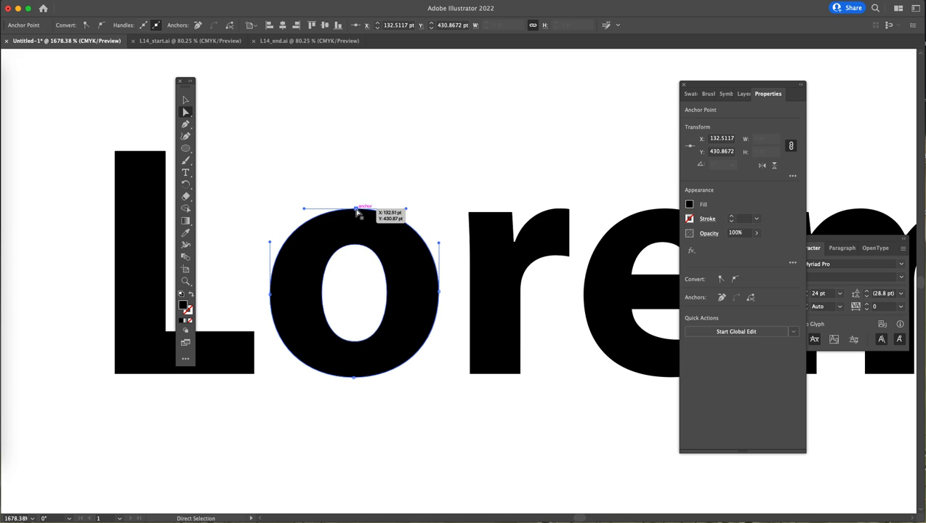
drag(356, 211, 355, 187)
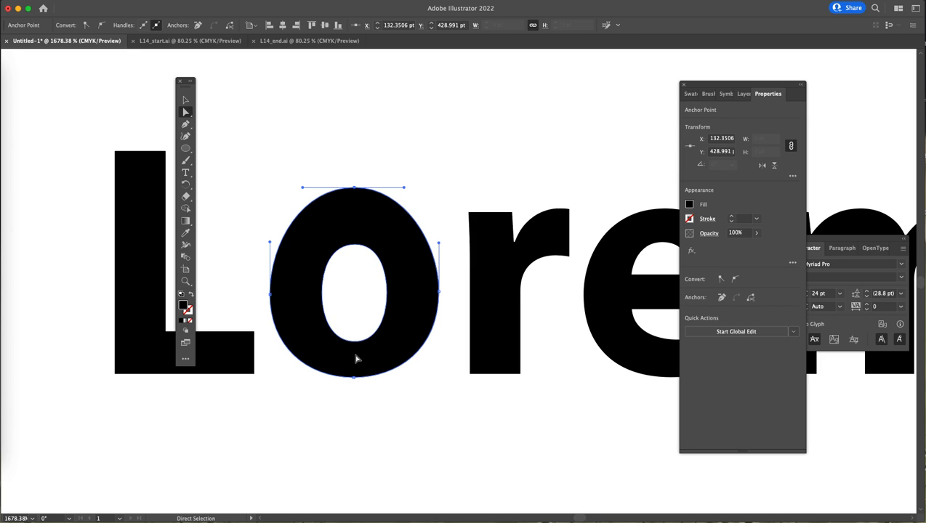
drag(355, 377, 354, 350)
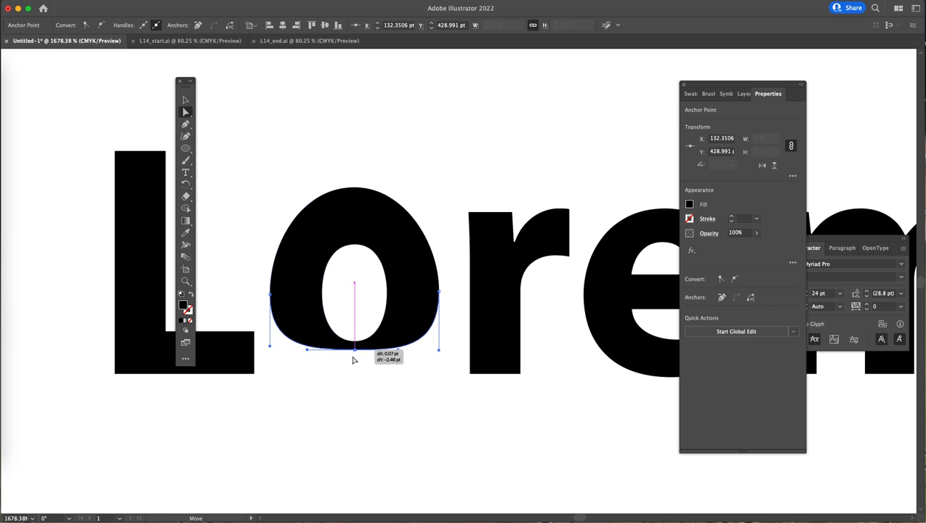
- Move the reshaped o down with the Selection tool so it sits back on the baseline, then deselect
click(186, 99)
drag(364, 219, 364, 253)
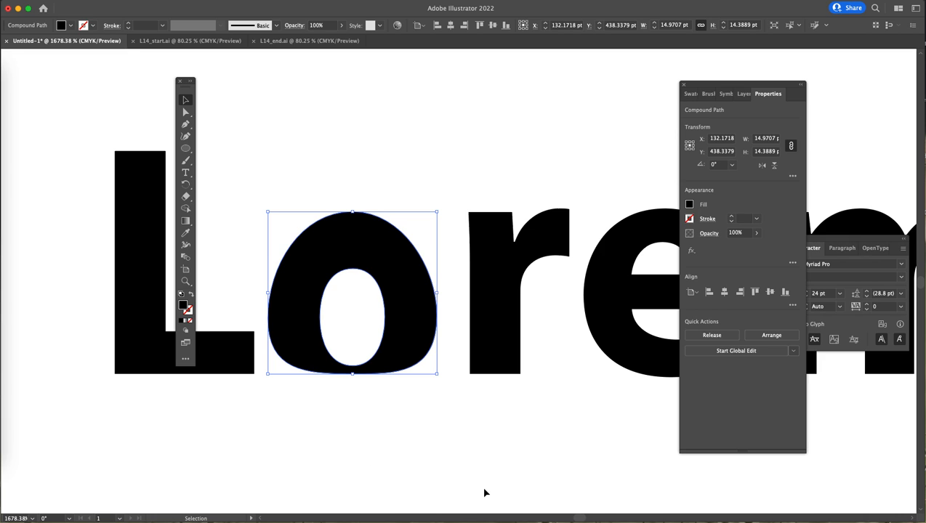
drag(366, 238, 368, 244)
click(436, 447)
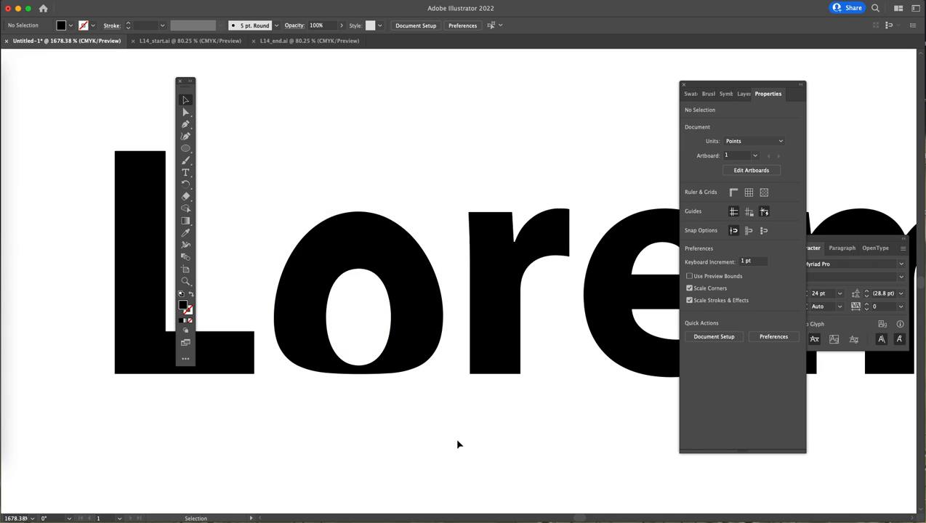
- Round the bottom-left corner of the r with its live corner widget to about 1.7 pt
click(509, 306)
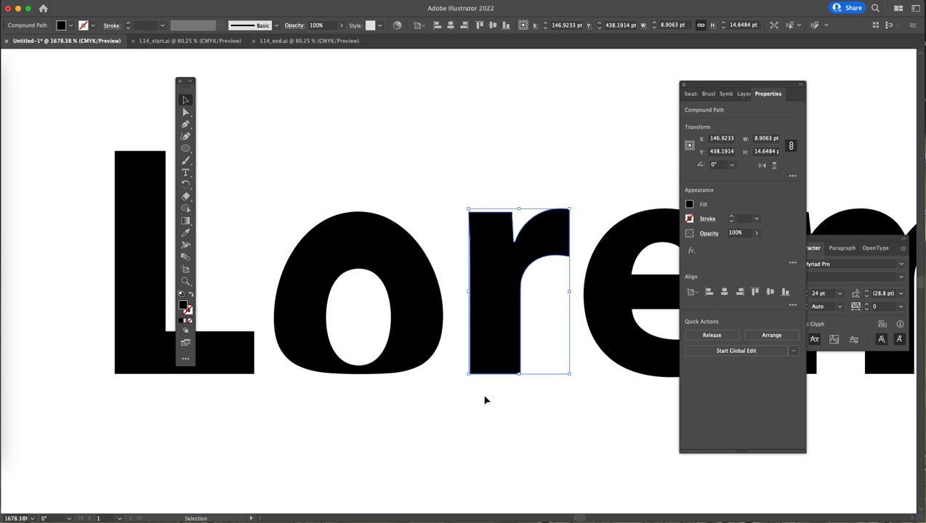
click(185, 112)
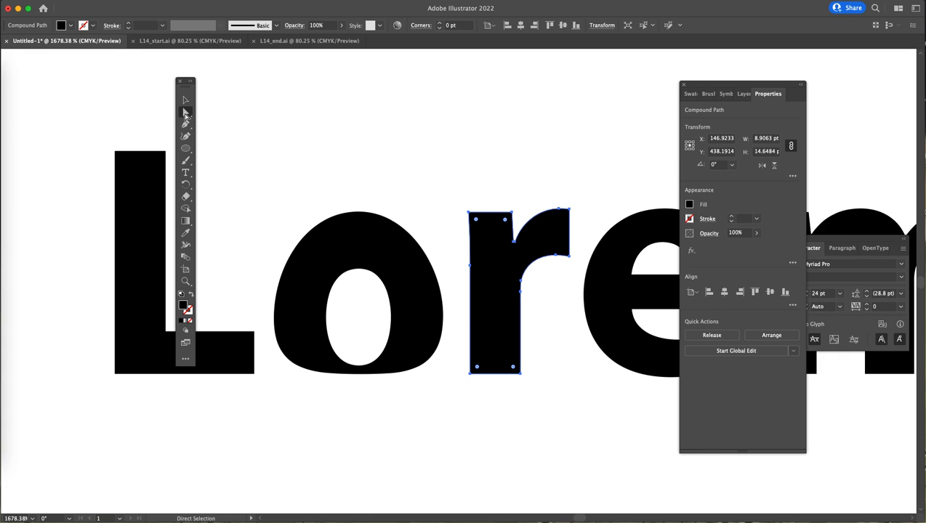
click(471, 389)
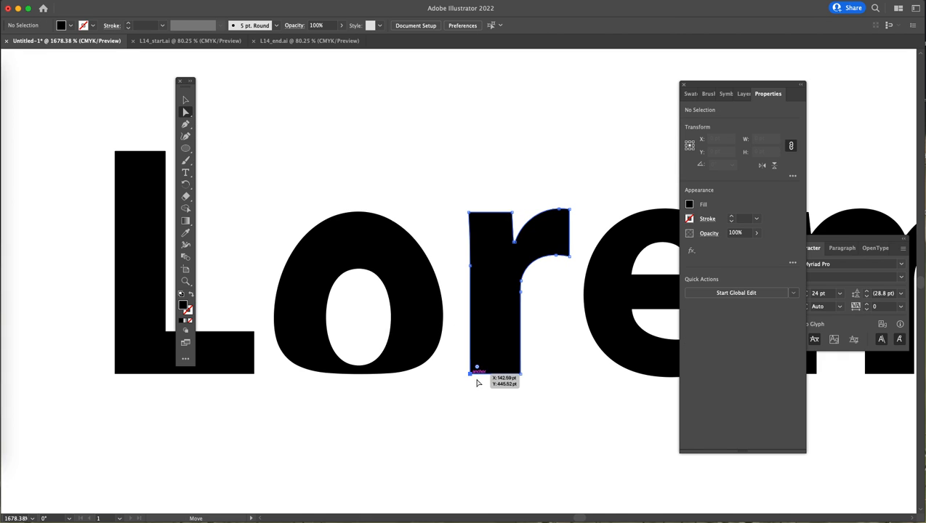
click(477, 373)
drag(477, 367, 482, 359)
click(478, 367)
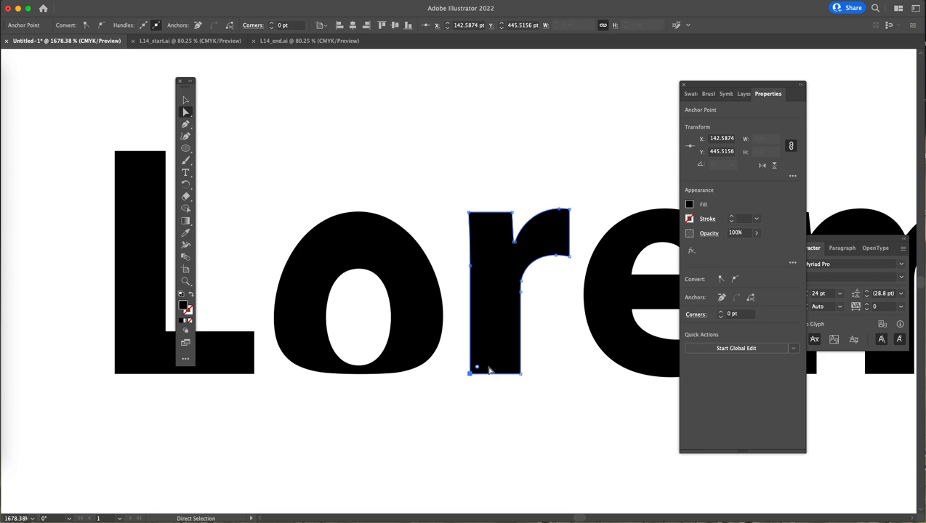
drag(478, 368, 488, 355)
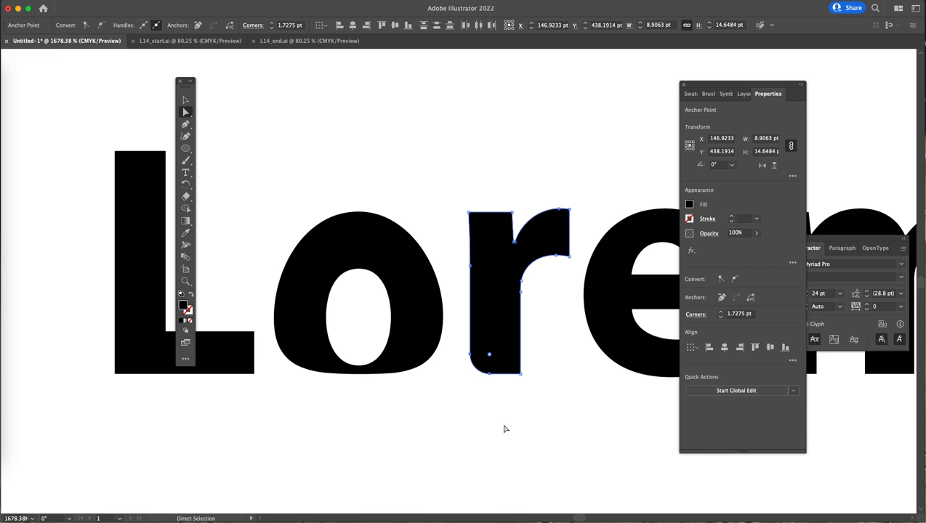
click(580, 407)
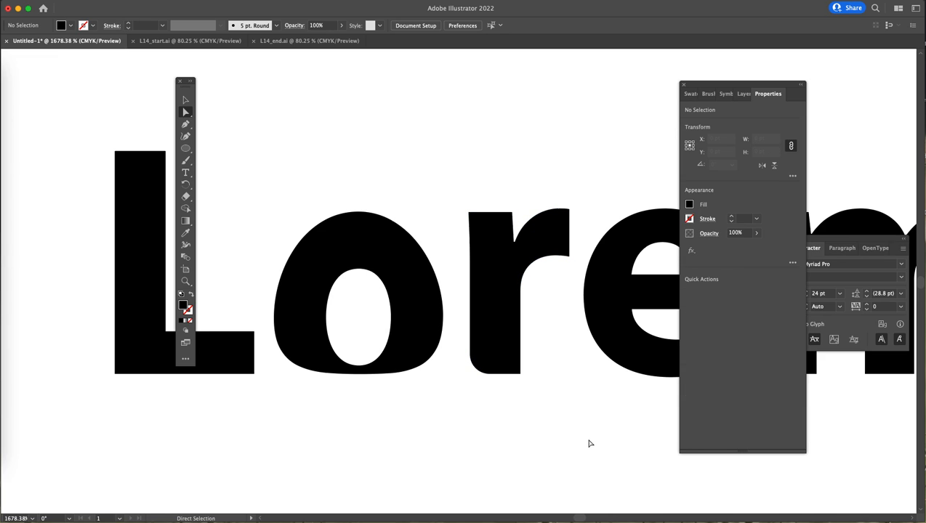
- Round all corners of the letter L with its live corner widgets to about 1.2 pt
click(138, 174)
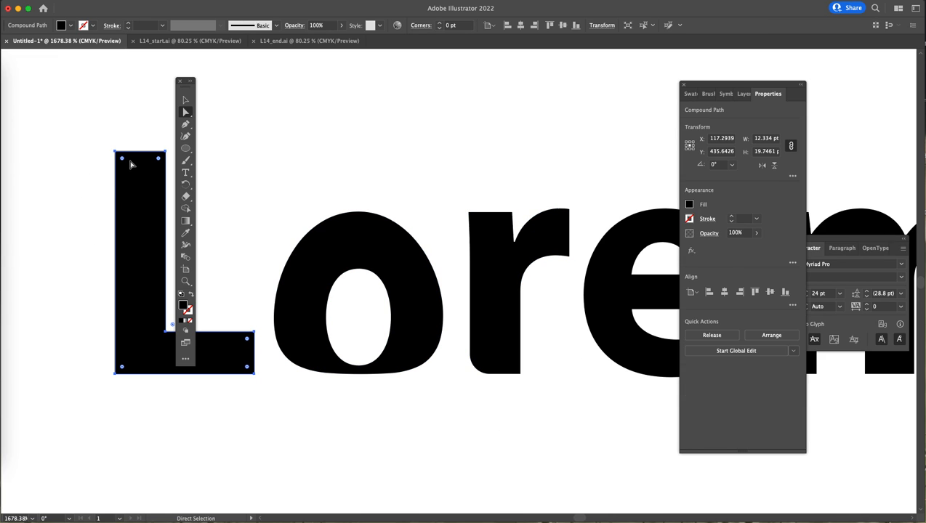
click(115, 153)
mouse_move(124, 160)
mouse_down()
mouse_move(132, 177)
mouse_move(126, 172)
mouse_up()
- Move the floating panels aside and fit the whole artboard in the window
drag(185, 86, 64, 132)
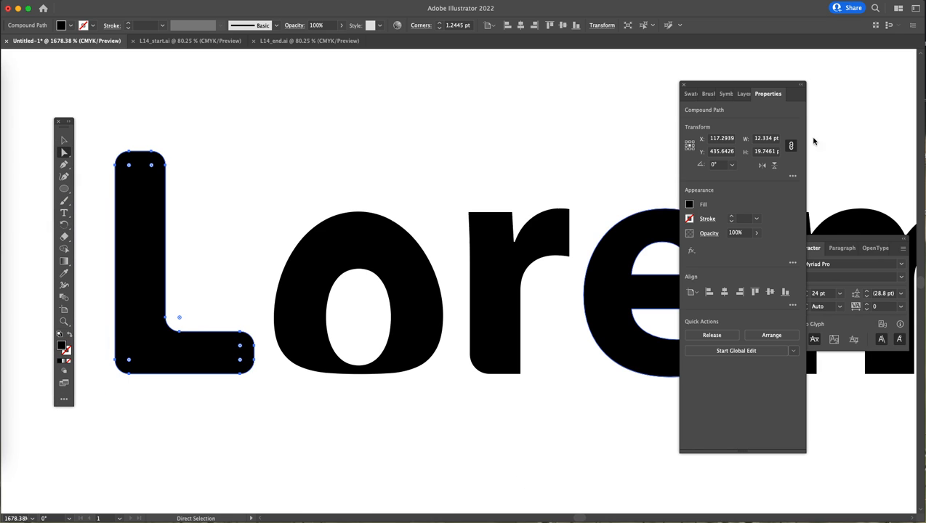
drag(753, 88, 843, 86)
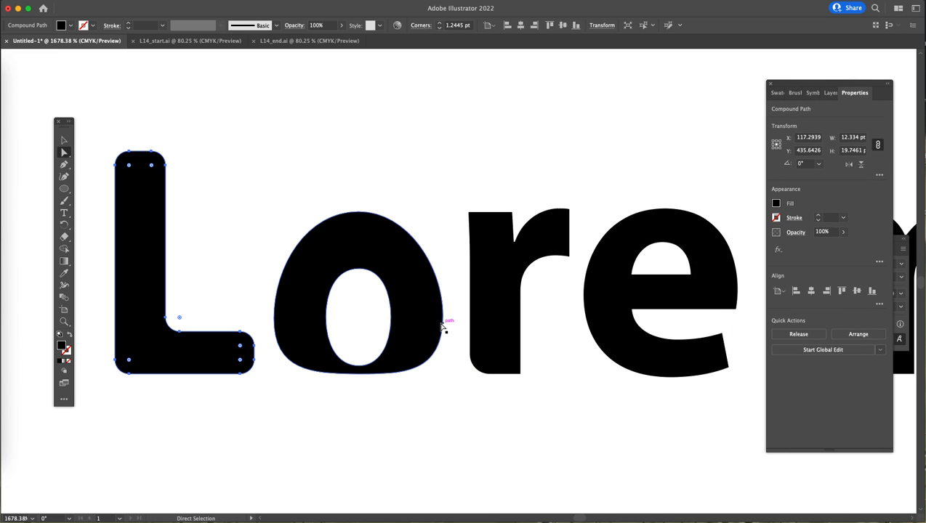
key(super+0)
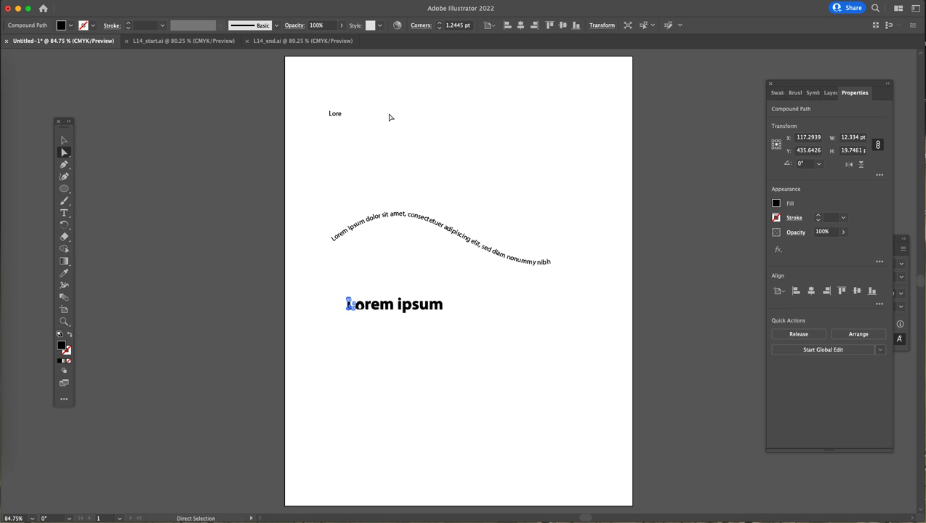